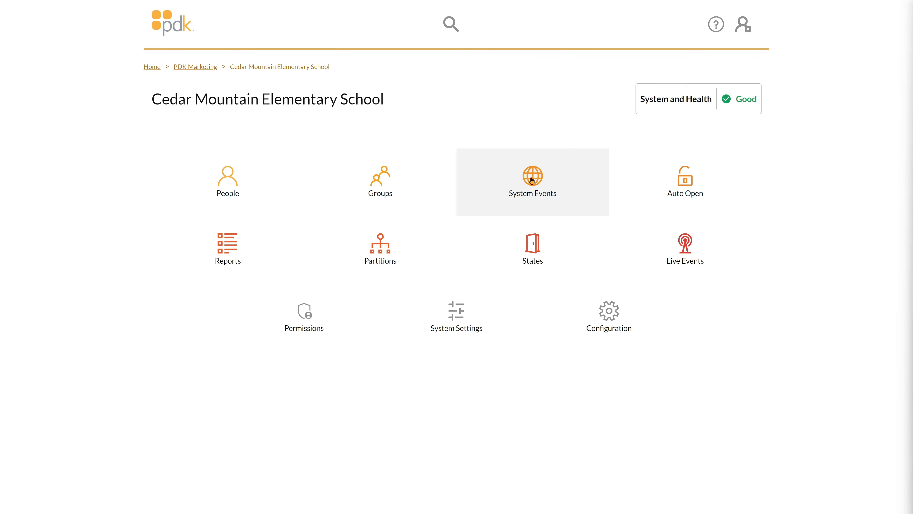
- Create a system event for Cedar Mountain Elementary School named Lockdown, with its schedule set to Always
{"action": "left_click", "coordinate": [532, 180]}
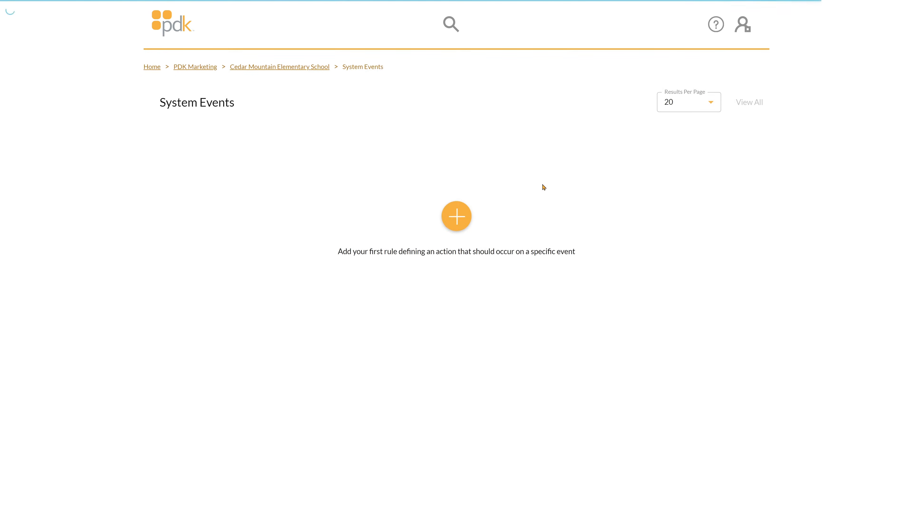
{"action": "left_click", "coordinate": [461, 218]}
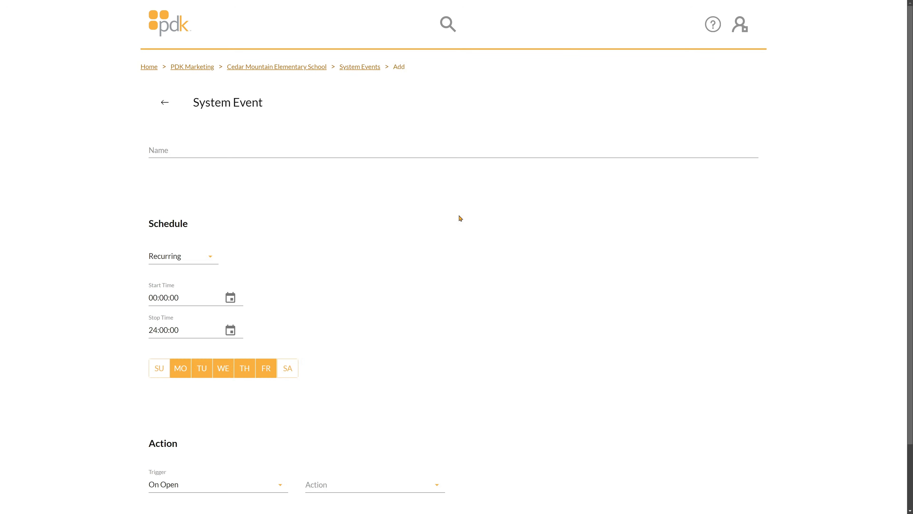
{"action": "left_click", "coordinate": [229, 154]}
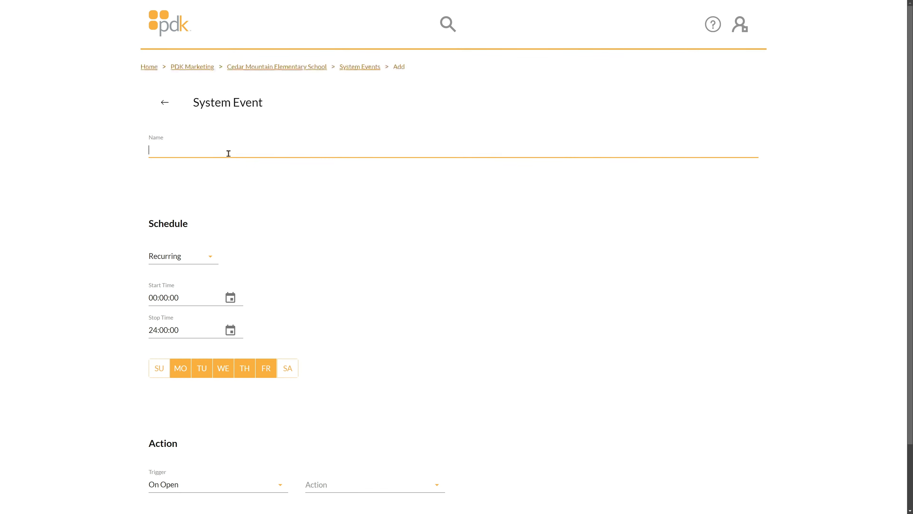
{"action": "type", "text": "Lockdown"}
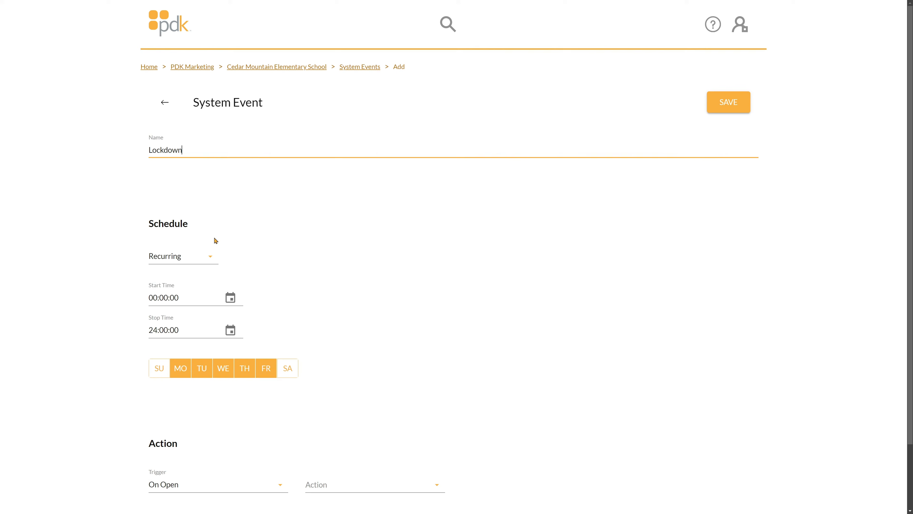
{"action": "left_click", "coordinate": [210, 256]}
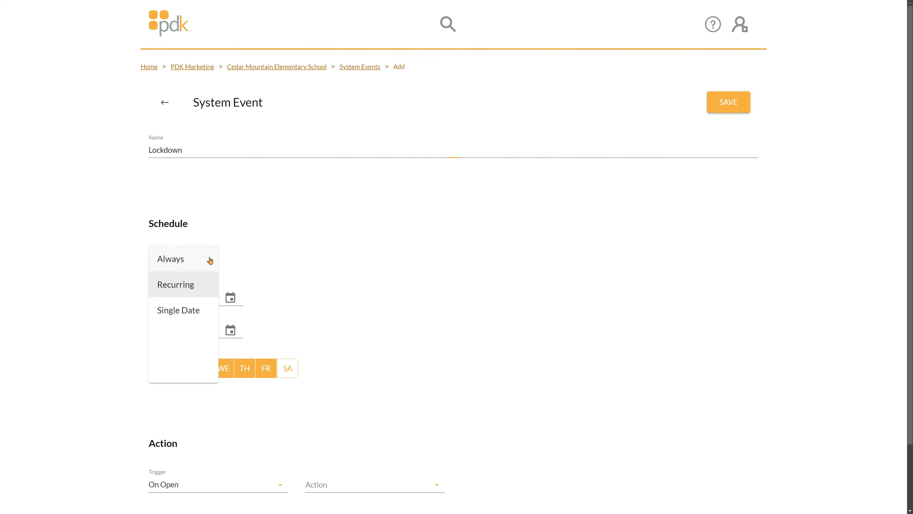
{"action": "left_click", "coordinate": [206, 262]}
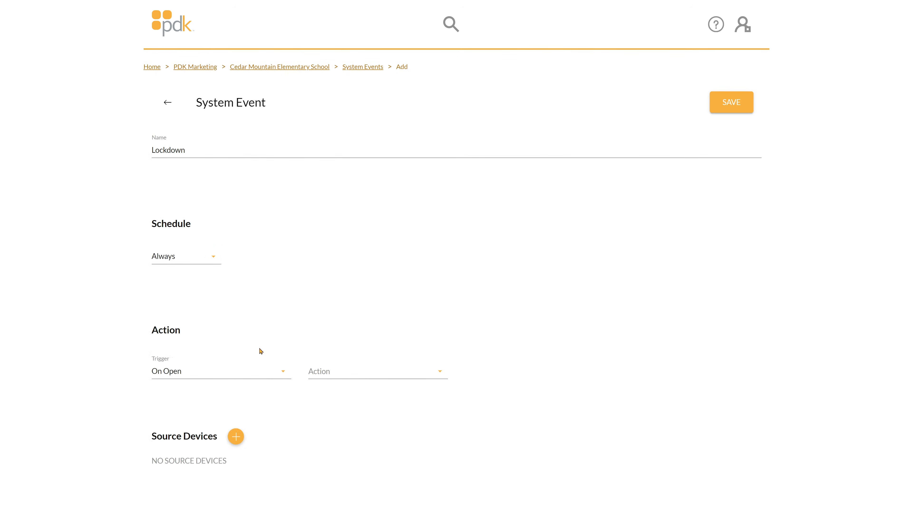
- Set the Lockdown event's trigger to On Rex Close and its action to Lockdown On
{"action": "left_click", "coordinate": [237, 372]}
{"action": "scroll", "coordinate": [253, 299], "scroll_direction": "down", "scroll_amount": 4}
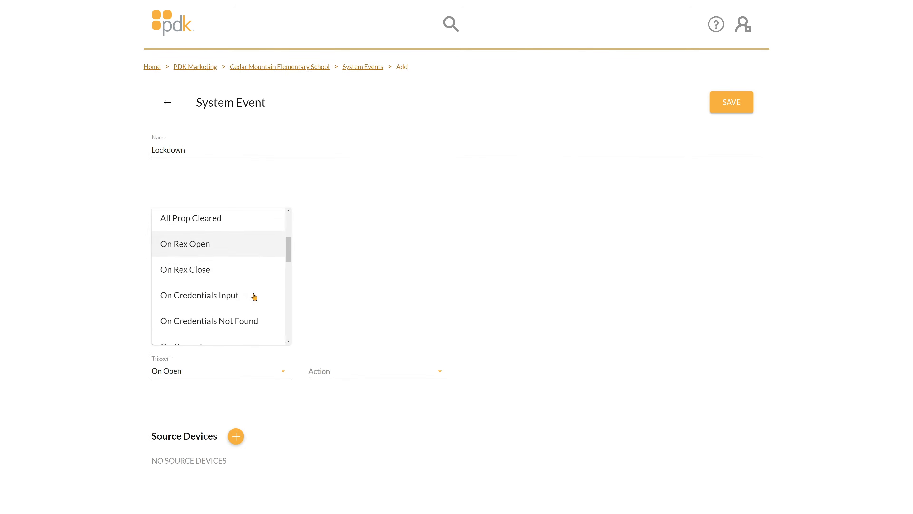
{"action": "left_click", "coordinate": [231, 262]}
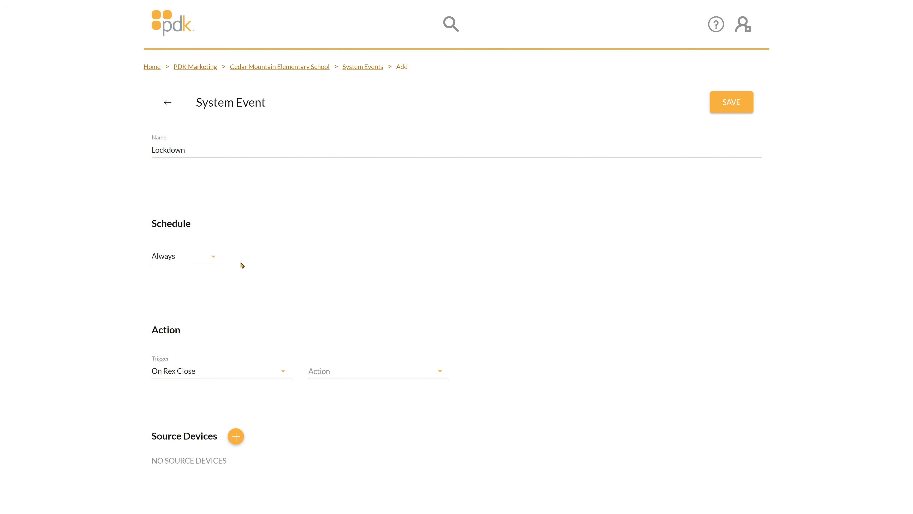
{"action": "left_click", "coordinate": [346, 370]}
{"action": "scroll", "coordinate": [376, 304], "scroll_direction": "down", "scroll_amount": 2}
{"action": "left_click", "coordinate": [373, 307]}
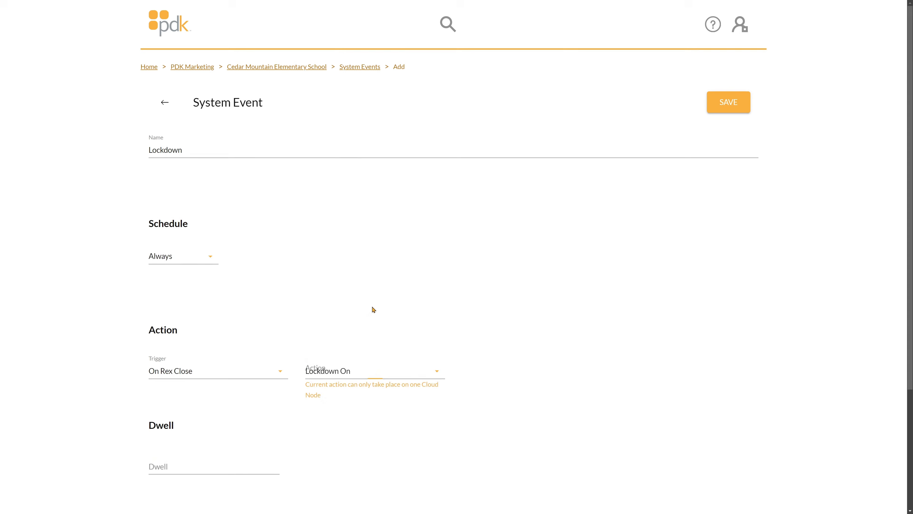
- Add Lockdown Device as the event's source device
{"action": "scroll", "coordinate": [374, 304], "scroll_direction": "down", "scroll_amount": 4}
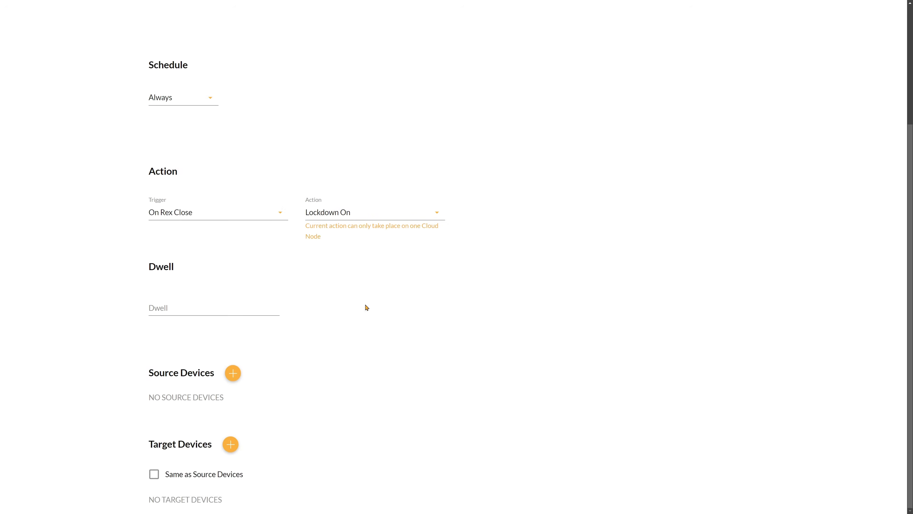
{"action": "left_click", "coordinate": [233, 373]}
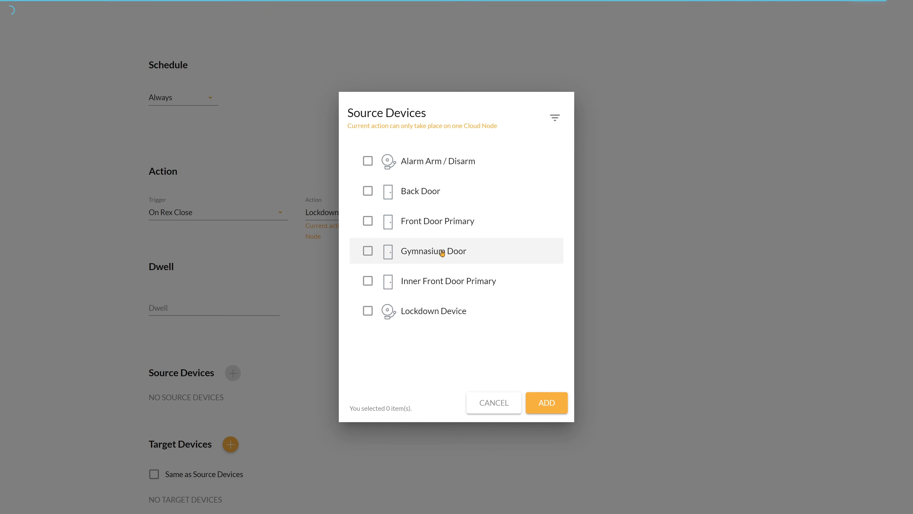
{"action": "left_click", "coordinate": [435, 310]}
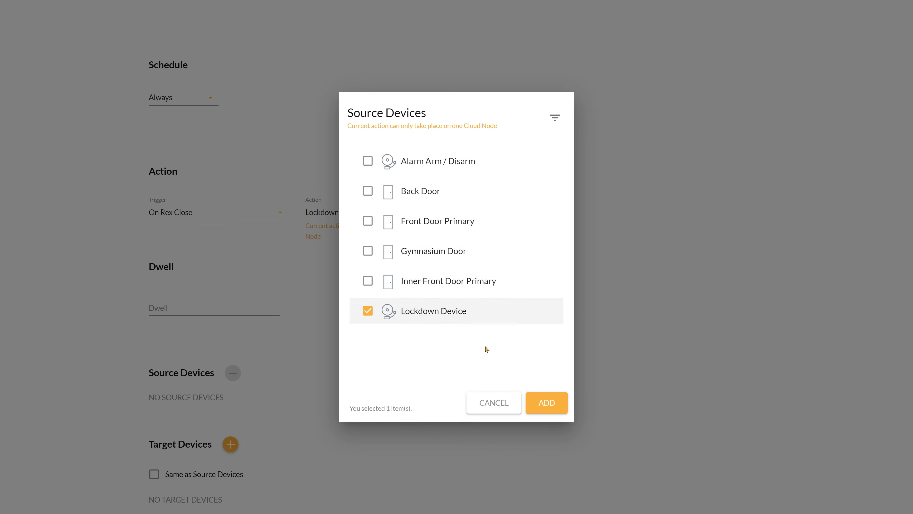
{"action": "left_click", "coordinate": [546, 402]}
- Add the Back, Gymnasium, Front Door Primary and Secondary, and Inner Front Door Primary and Secondary doors as target devices
{"action": "scroll", "coordinate": [254, 435], "scroll_direction": "down", "scroll_amount": 1}
{"action": "left_click", "coordinate": [230, 444]}
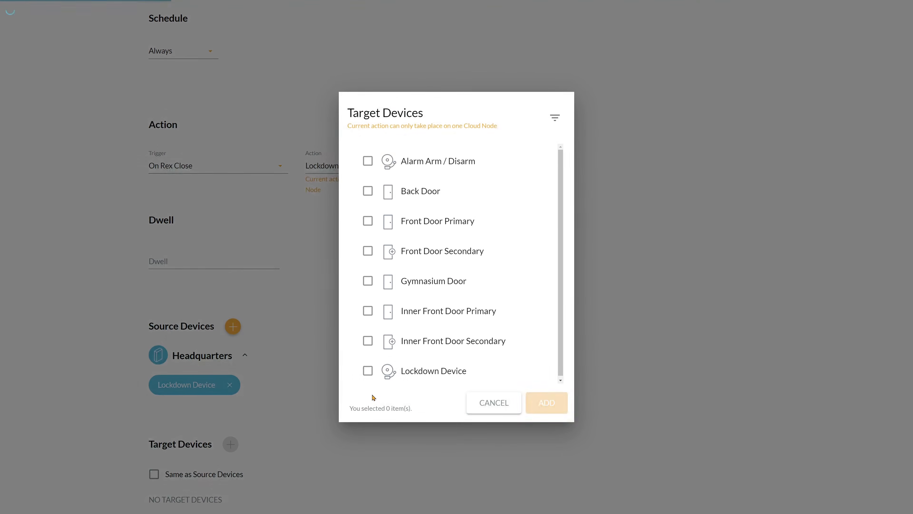
{"action": "left_click", "coordinate": [367, 341]}
{"action": "left_click", "coordinate": [368, 311]}
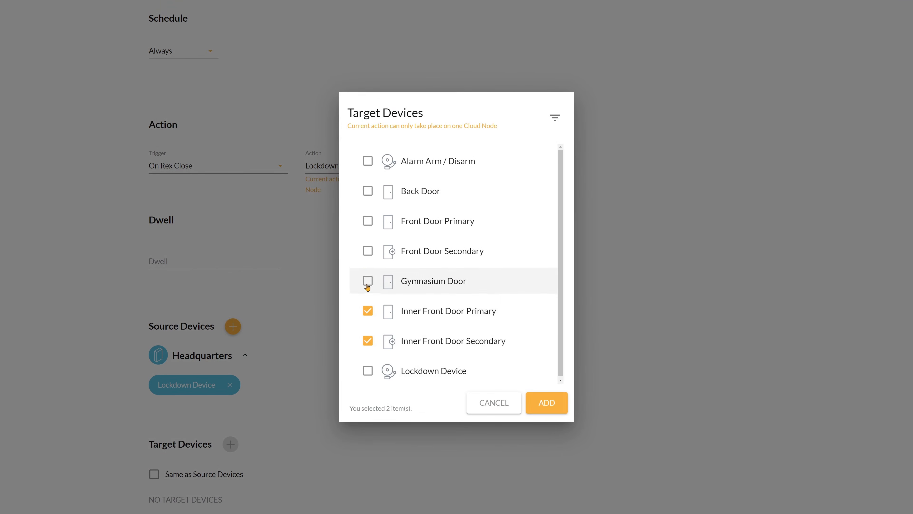
{"action": "left_click", "coordinate": [368, 280]}
{"action": "left_click", "coordinate": [367, 250]}
{"action": "left_click", "coordinate": [367, 221]}
{"action": "left_click", "coordinate": [368, 191]}
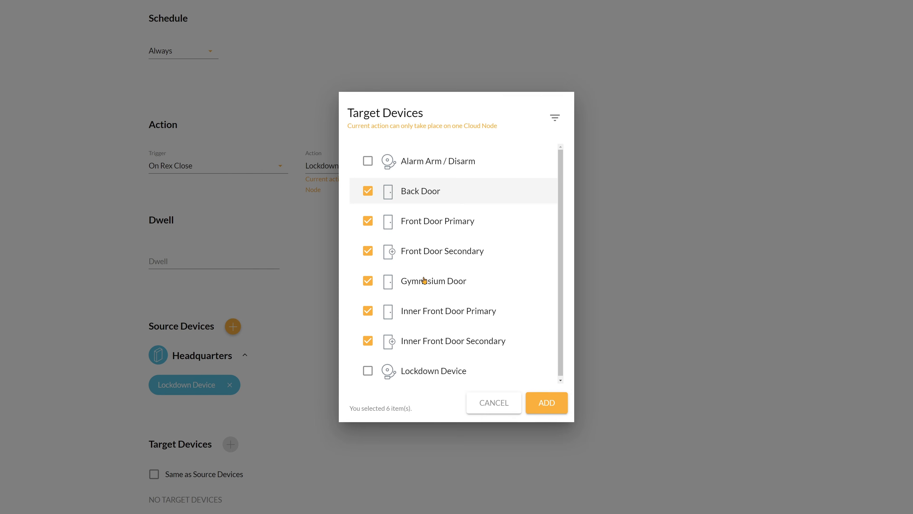
{"action": "left_click", "coordinate": [548, 401]}
- Save the Lockdown system event
{"action": "scroll", "coordinate": [551, 402], "scroll_direction": "down", "scroll_amount": 2}
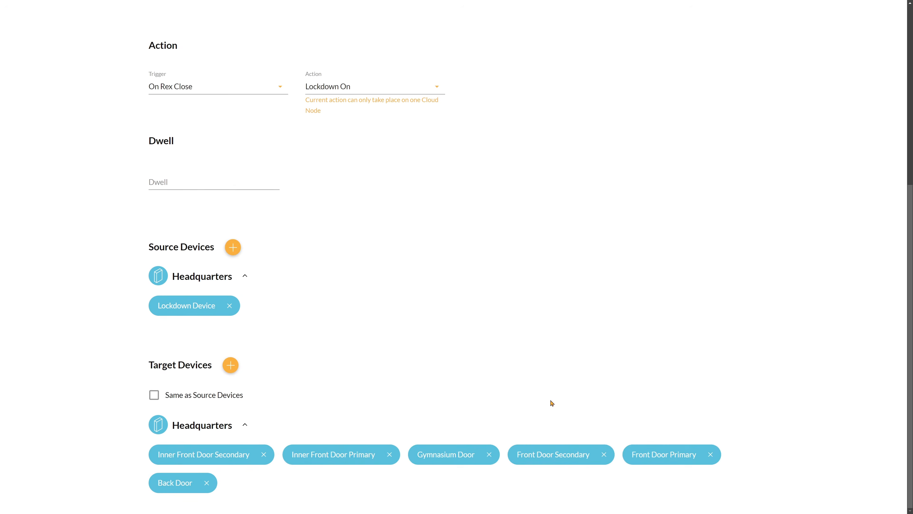
{"action": "scroll", "coordinate": [553, 406], "scroll_direction": "up", "scroll_amount": 8}
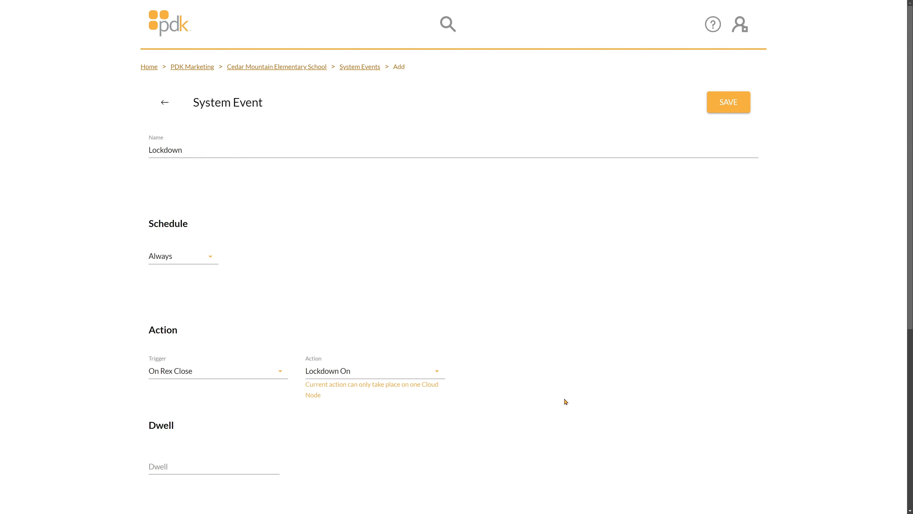
{"action": "left_click", "coordinate": [730, 105]}
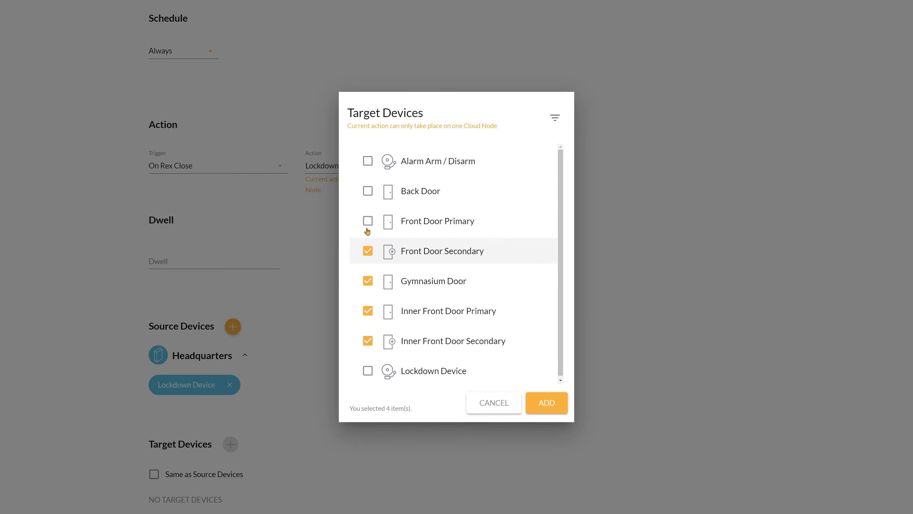
{"action": "left_click", "coordinate": [367, 221]}
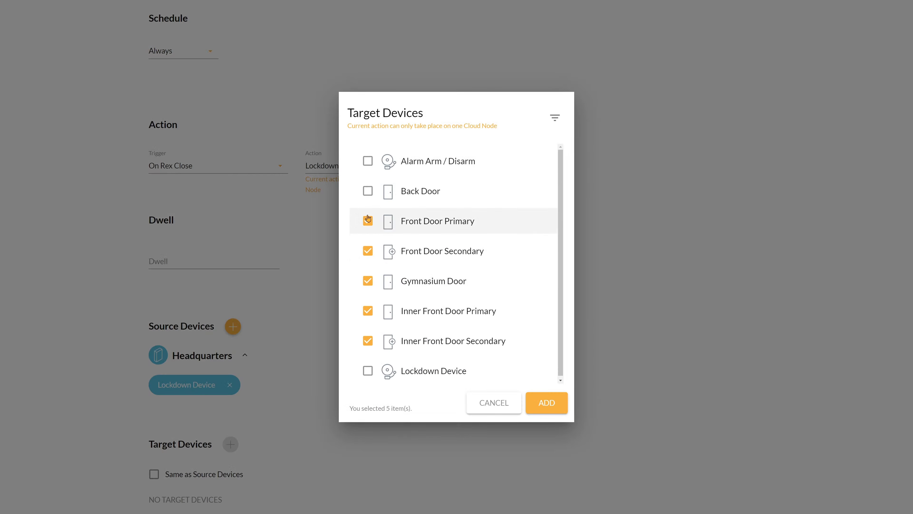
{"action": "left_click", "coordinate": [367, 191]}
{"action": "left_click", "coordinate": [547, 401]}
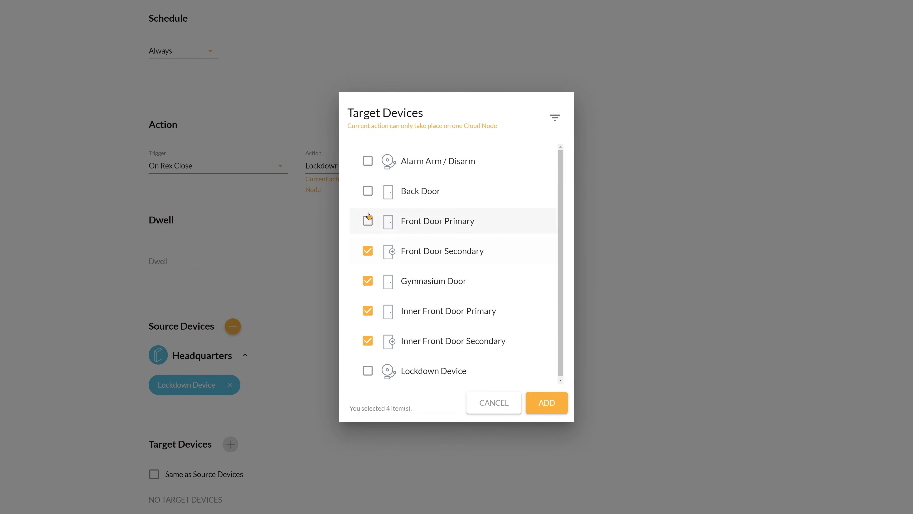
{"action": "left_click", "coordinate": [368, 220]}
{"action": "left_click", "coordinate": [367, 191]}
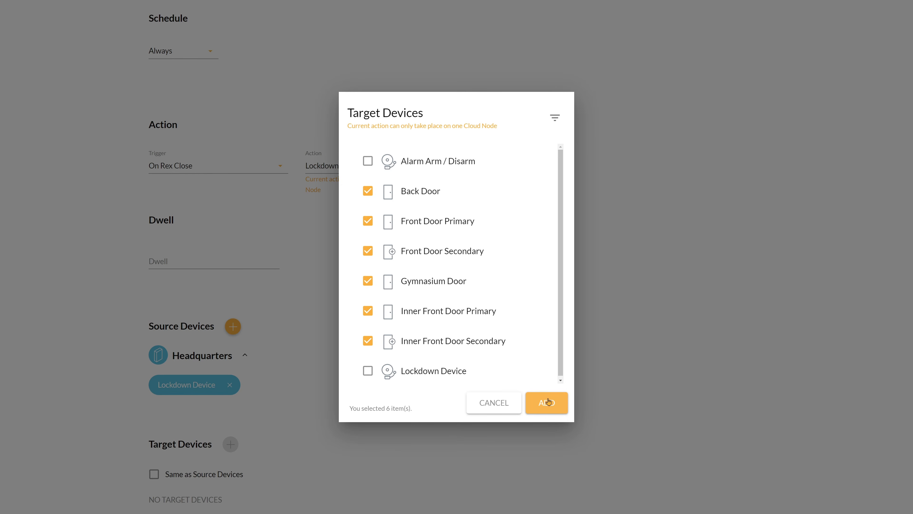
{"action": "left_click", "coordinate": [546, 402]}
{"action": "scroll", "coordinate": [552, 404], "scroll_direction": "down", "scroll_amount": 2}
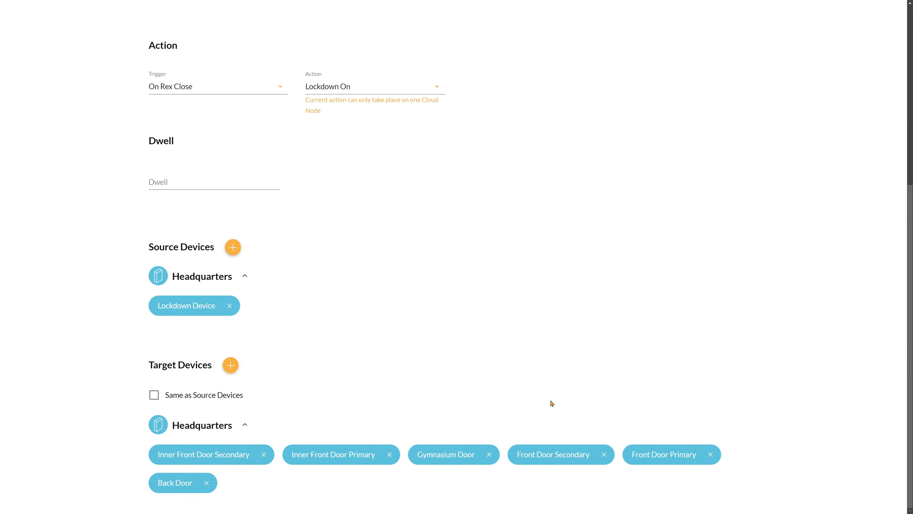
{"action": "scroll", "coordinate": [552, 406], "scroll_direction": "up", "scroll_amount": 7}
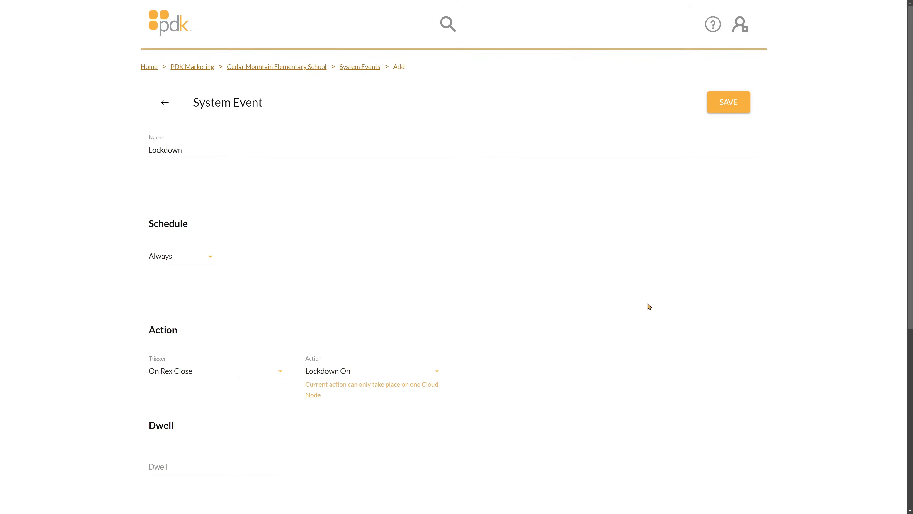
{"action": "left_click", "coordinate": [729, 104]}
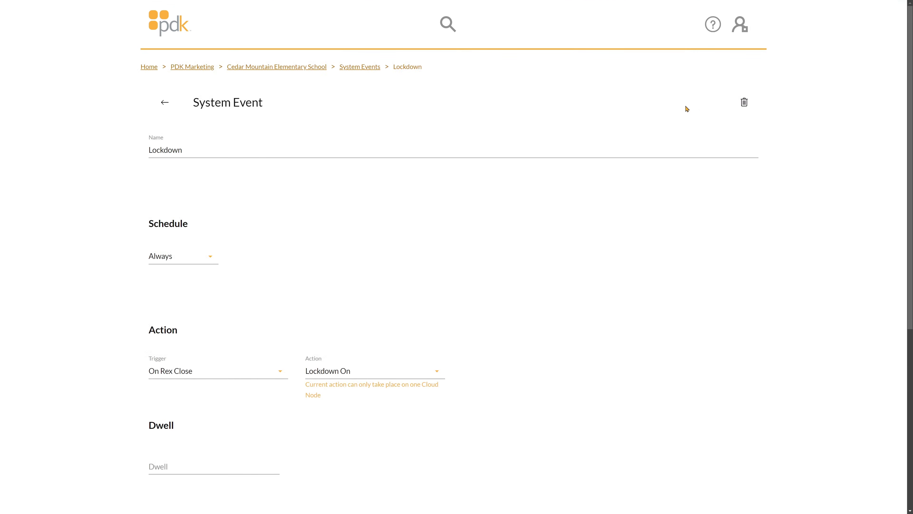
- Return to the system events list and add a new event named Mantrap 1, with its schedule set to Always
{"action": "left_click", "coordinate": [165, 104]}
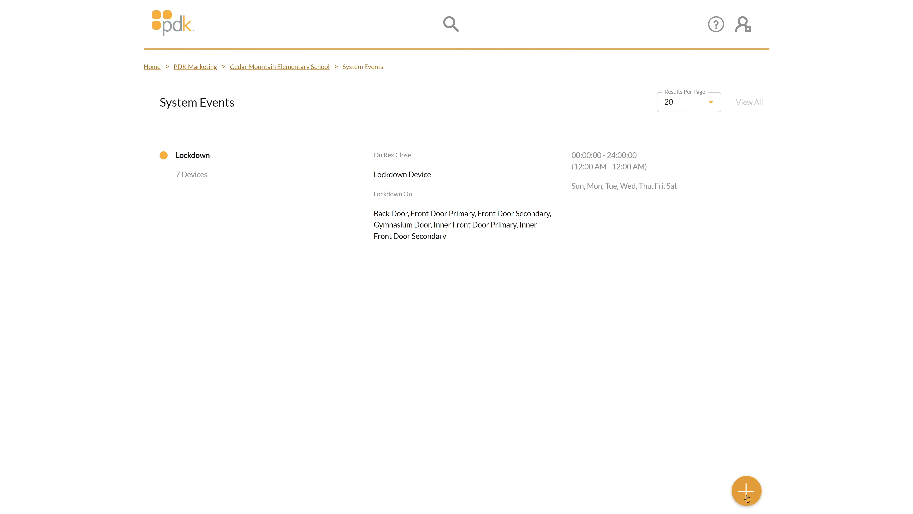
{"action": "left_click", "coordinate": [746, 498]}
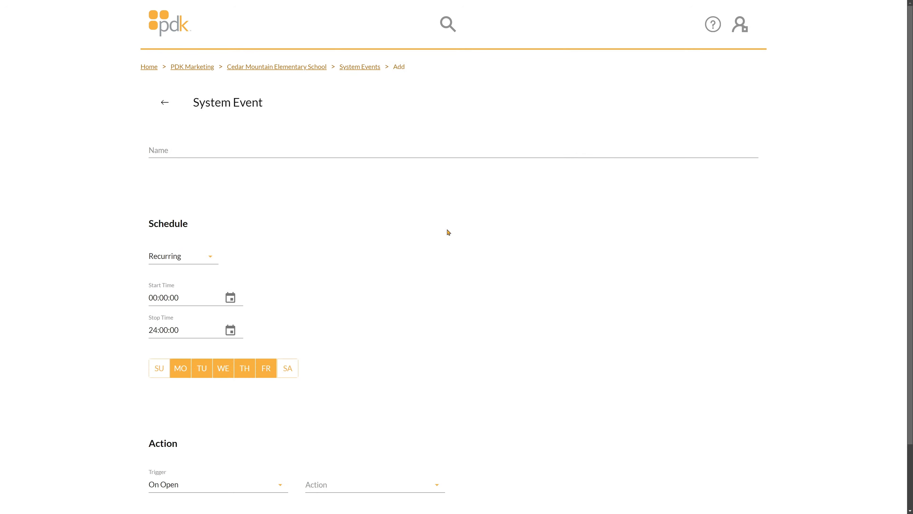
{"action": "left_click", "coordinate": [193, 155]}
{"action": "type", "text": "Mant"}
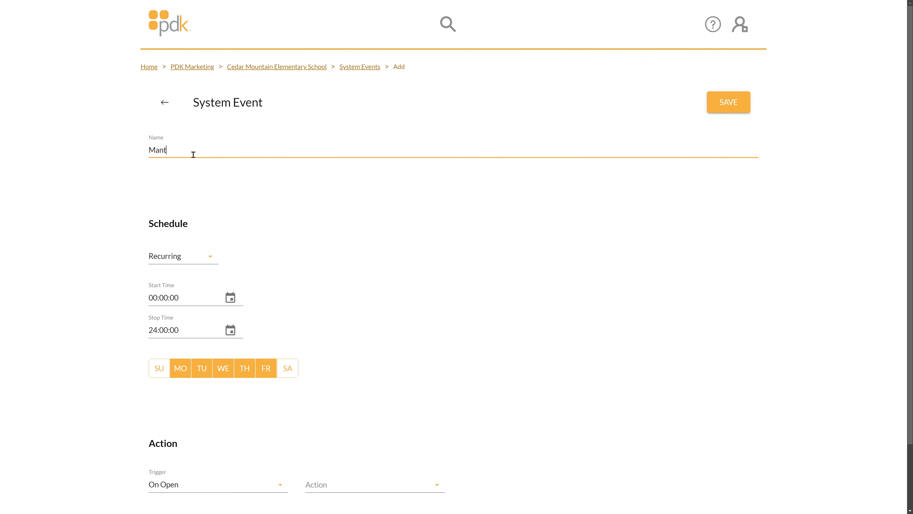
{"action": "type", "text": "rap 1"}
{"action": "left_click", "coordinate": [197, 261]}
{"action": "left_click", "coordinate": [196, 261]}
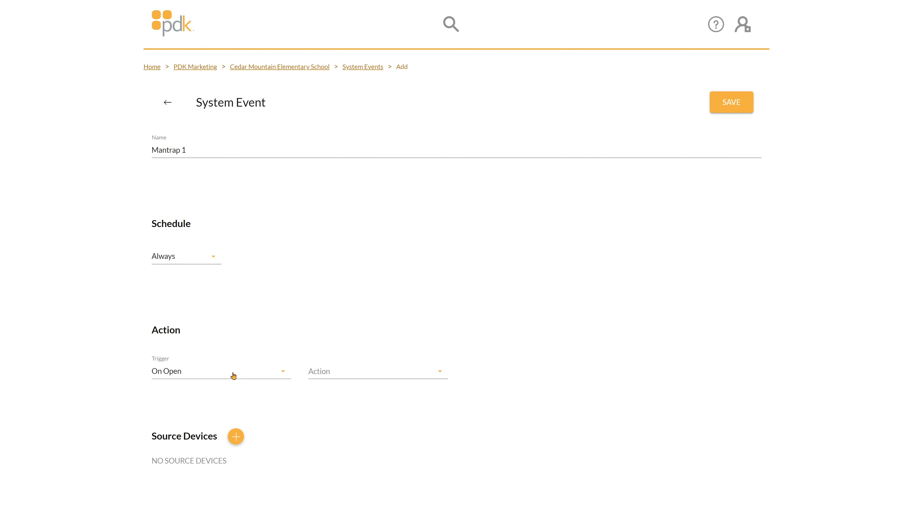
- Set the Mantrap 1 event's action to Lockdown On, keeping the On Open trigger
{"action": "left_click", "coordinate": [323, 373]}
{"action": "scroll", "coordinate": [373, 286], "scroll_direction": "down", "scroll_amount": 2}
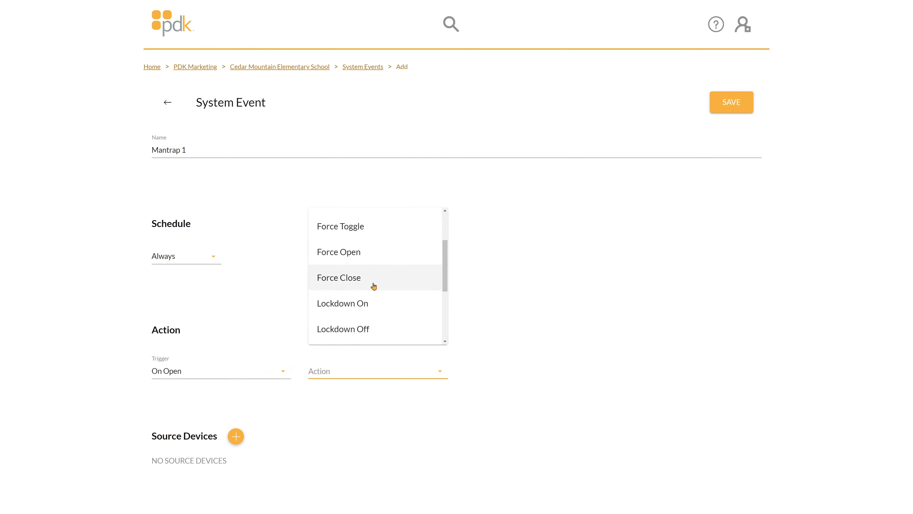
{"action": "left_click", "coordinate": [369, 304]}
- Add Front Door Primary as the source device of the Mantrap 1 event
{"action": "scroll", "coordinate": [355, 300], "scroll_direction": "down", "scroll_amount": 5}
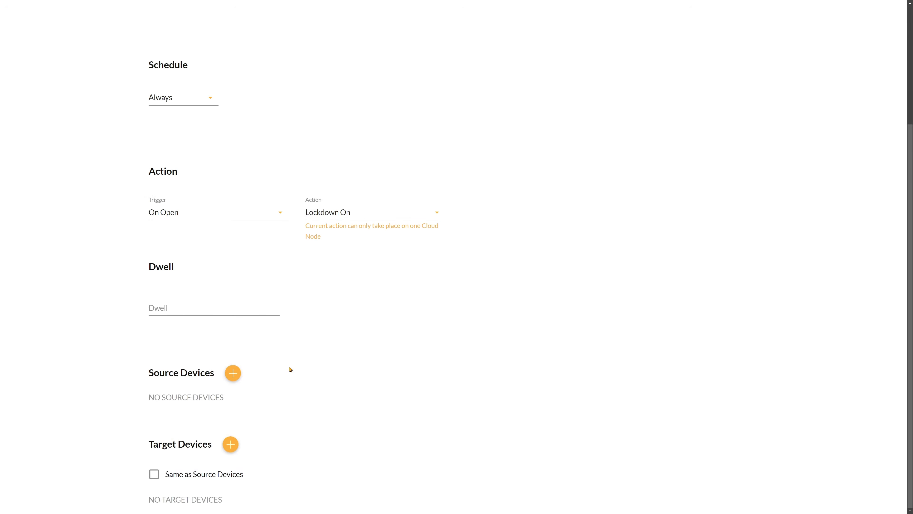
{"action": "left_click", "coordinate": [233, 373]}
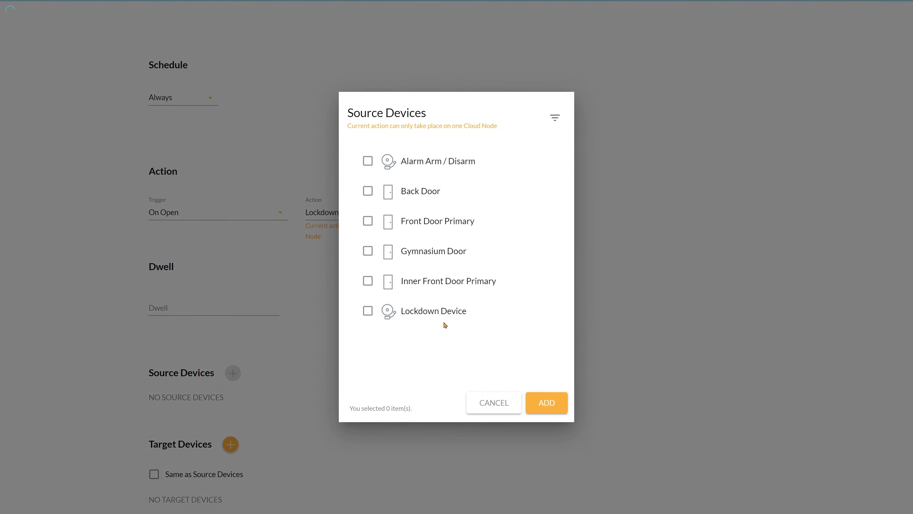
{"action": "left_click", "coordinate": [450, 231]}
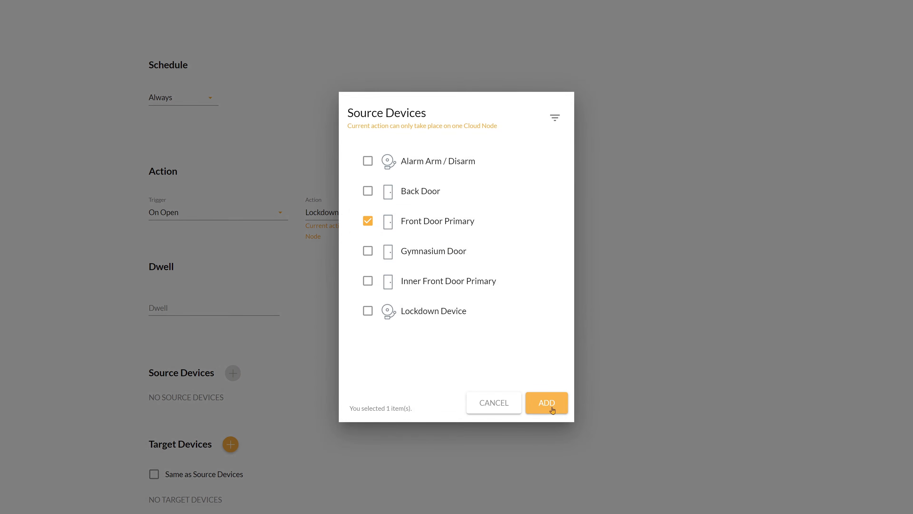
{"action": "left_click", "coordinate": [546, 403]}
- Add Inner Front Door Primary and Inner Front Door Secondary as target devices of the Mantrap 1 event
{"action": "scroll", "coordinate": [232, 456], "scroll_direction": "down", "scroll_amount": 1}
{"action": "left_click", "coordinate": [231, 444]}
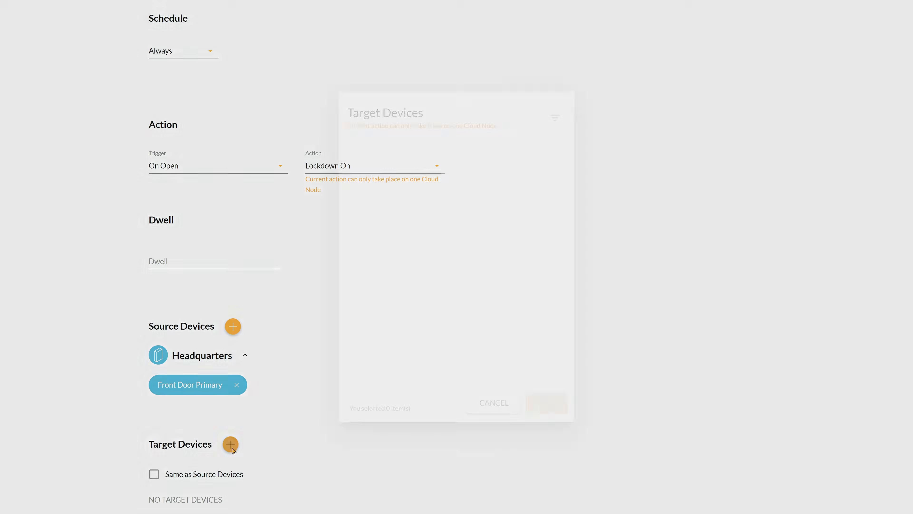
{"action": "left_click", "coordinate": [417, 319]}
{"action": "left_click", "coordinate": [453, 341]}
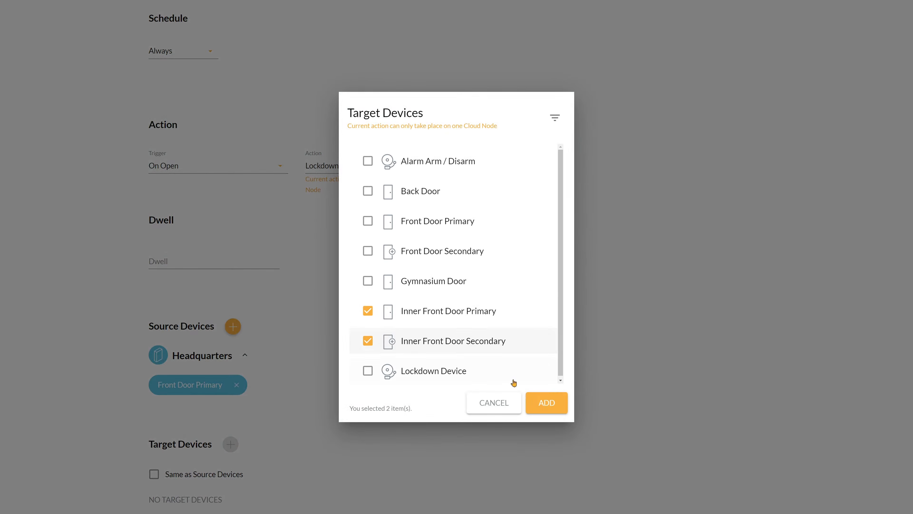
{"action": "left_click", "coordinate": [546, 403]}
{"action": "scroll", "coordinate": [538, 394], "scroll_direction": "down", "scroll_amount": 1}
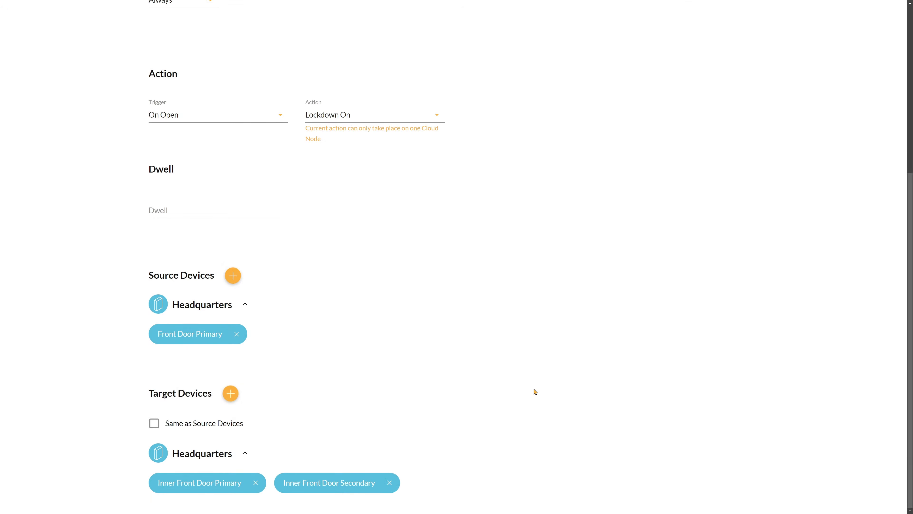
- Save the Mantrap 1 event and return to the system events list
{"action": "scroll", "coordinate": [535, 393], "scroll_direction": "up", "scroll_amount": 5}
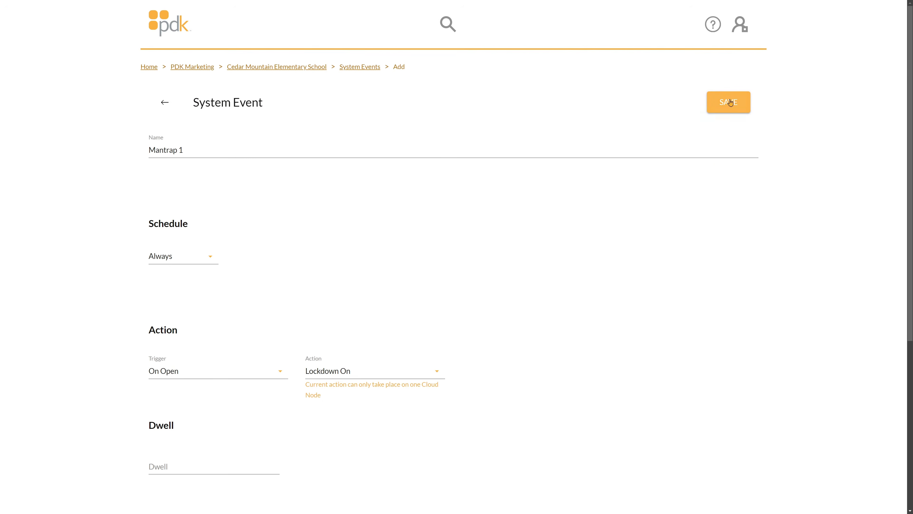
{"action": "left_click", "coordinate": [730, 103]}
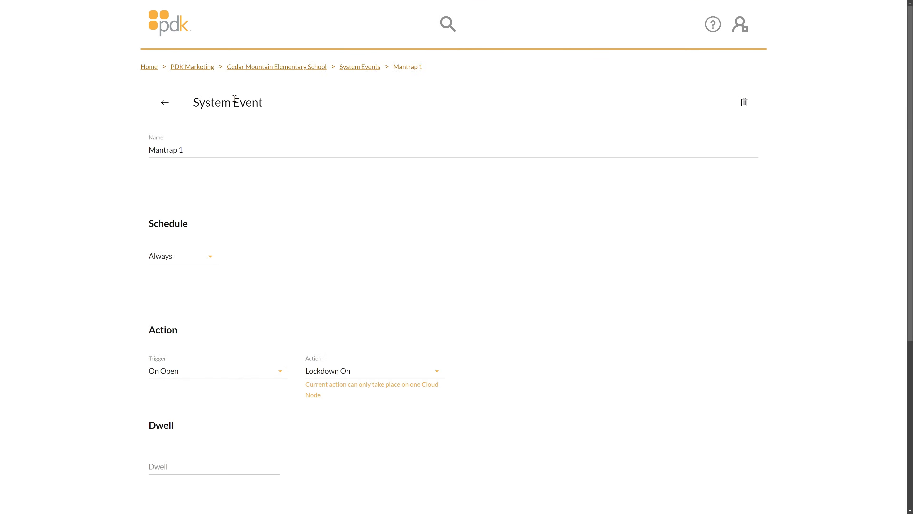
{"action": "left_click", "coordinate": [166, 103]}
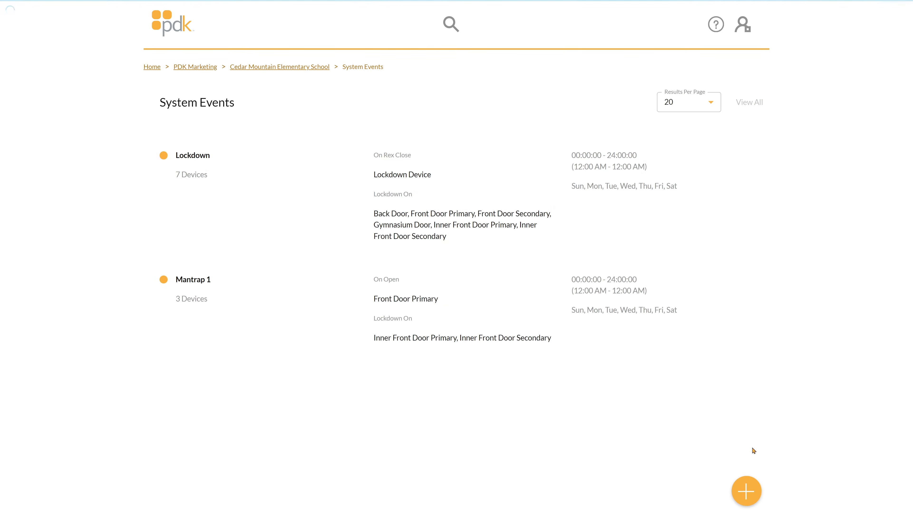
- Add a new system event named Mantrap 2 and set its schedule to Always
{"action": "left_click", "coordinate": [746, 490]}
{"action": "left_click", "coordinate": [260, 151]}
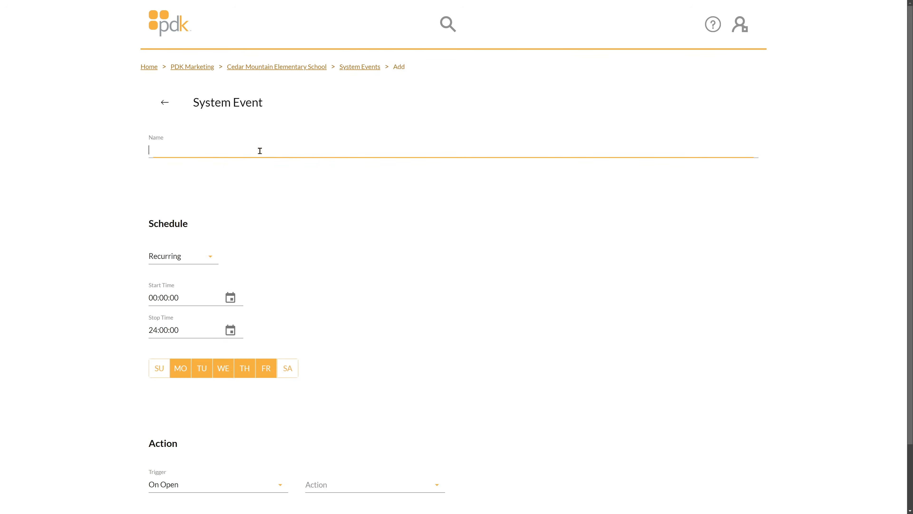
{"action": "type", "text": "Mantrap 2"}
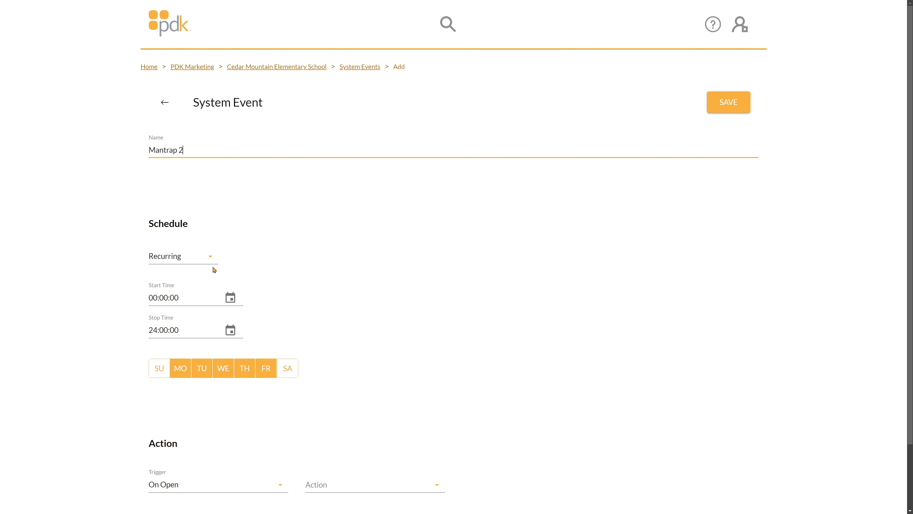
{"action": "left_click", "coordinate": [211, 257]}
{"action": "left_click", "coordinate": [215, 259]}
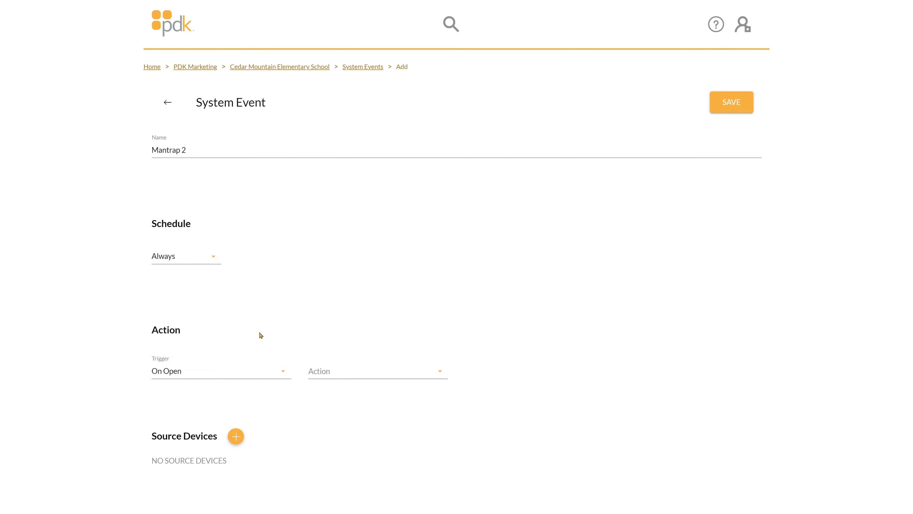
- Set the Mantrap 2 event's trigger to On Close and its action to Lockdown Off
{"action": "left_click", "coordinate": [222, 378]}
{"action": "left_click", "coordinate": [221, 255]}
{"action": "left_click", "coordinate": [323, 378]}
{"action": "scroll", "coordinate": [410, 253], "scroll_direction": "down", "scroll_amount": 3}
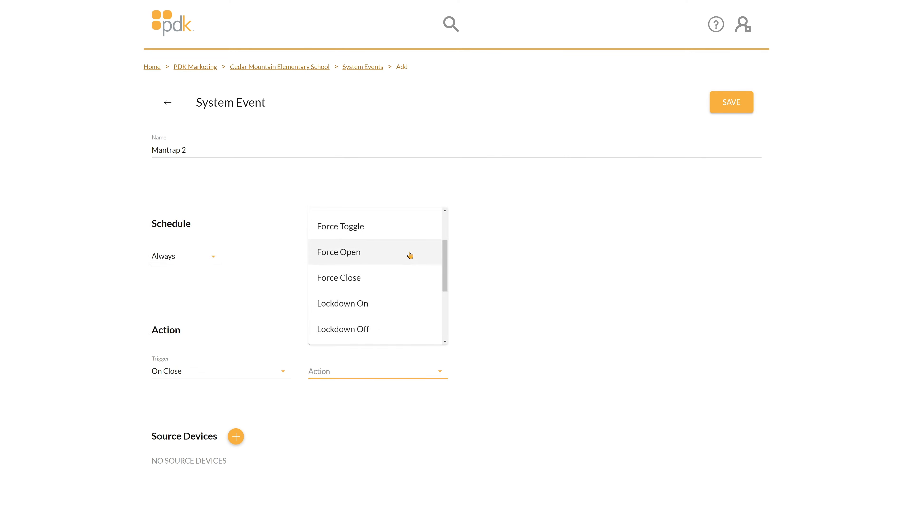
{"action": "left_click", "coordinate": [389, 328]}
- Add Front Door Primary as the source device of the Mantrap 2 event
{"action": "scroll", "coordinate": [432, 327], "scroll_direction": "down", "scroll_amount": 2}
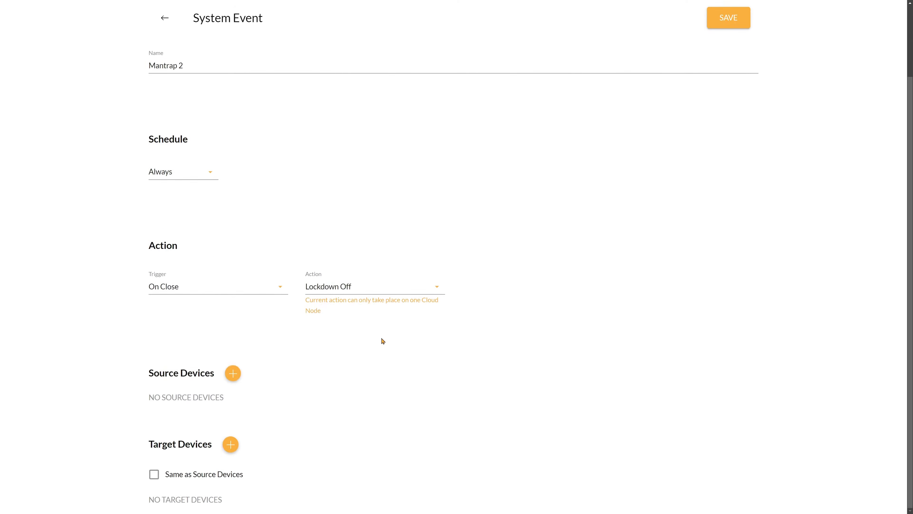
{"action": "left_click", "coordinate": [233, 373]}
{"action": "left_click", "coordinate": [461, 229]}
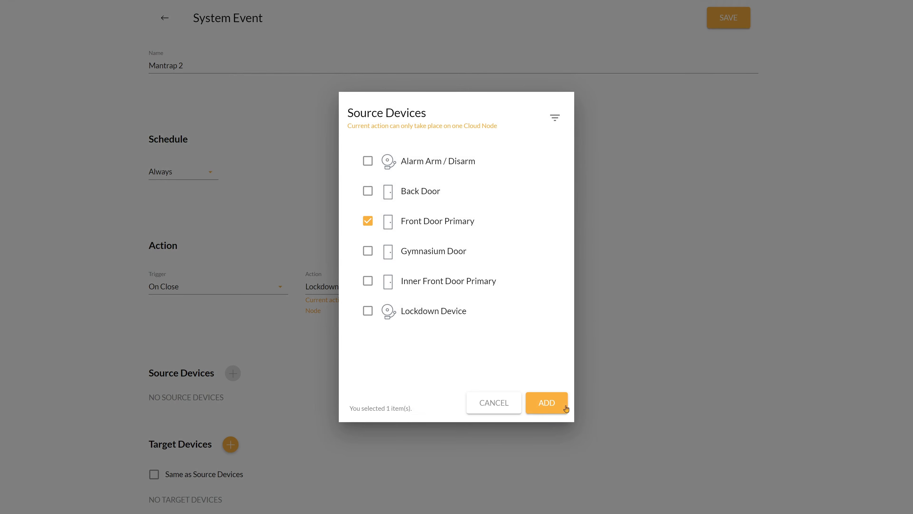
{"action": "left_click", "coordinate": [546, 402]}
- Add Inner Front Door Primary and Inner Front Door Secondary as target devices of the Mantrap 2 event and save it
{"action": "scroll", "coordinate": [421, 394], "scroll_direction": "down", "scroll_amount": 1}
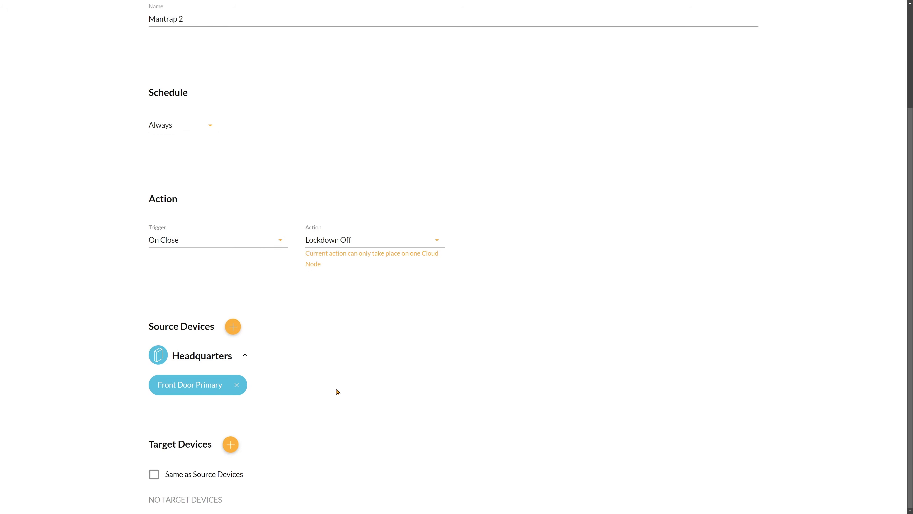
{"action": "left_click", "coordinate": [230, 444]}
{"action": "left_click", "coordinate": [436, 316]}
{"action": "left_click", "coordinate": [453, 340]}
{"action": "left_click", "coordinate": [533, 404]}
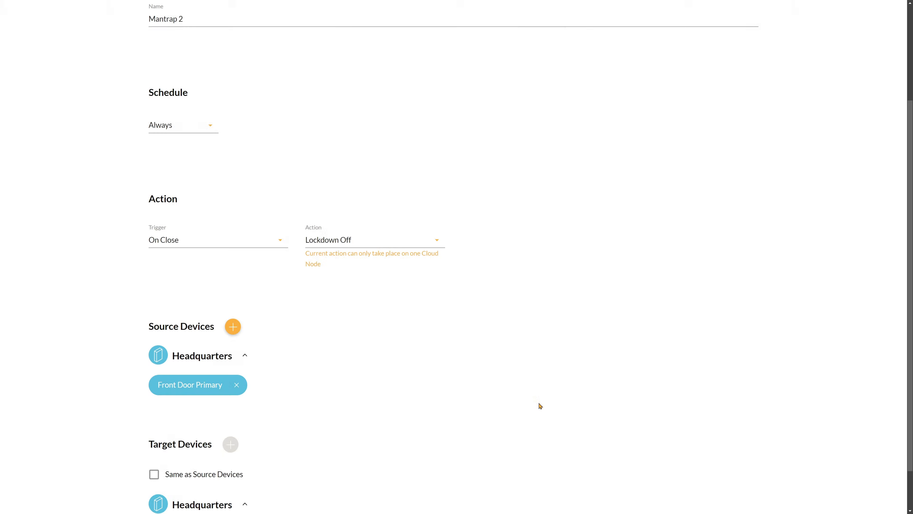
{"action": "scroll", "coordinate": [528, 398], "scroll_direction": "down", "scroll_amount": 1}
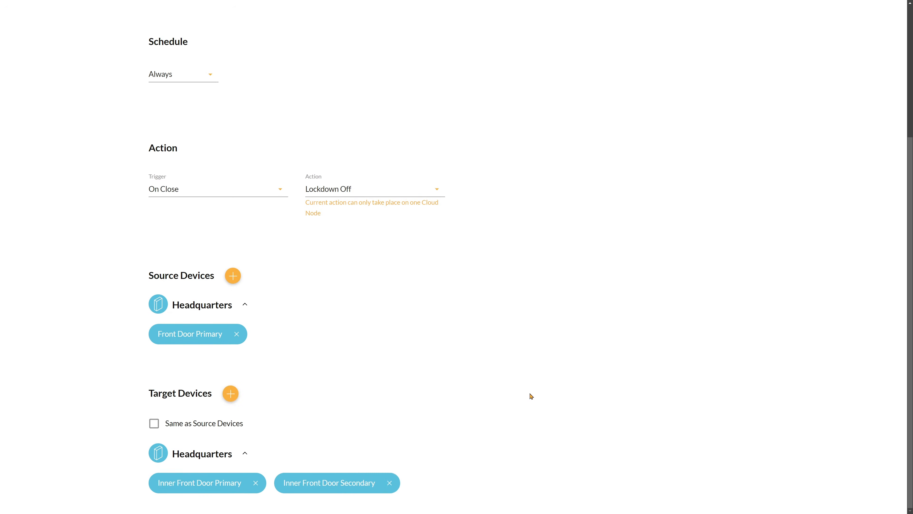
{"action": "scroll", "coordinate": [535, 392], "scroll_direction": "up", "scroll_amount": 4}
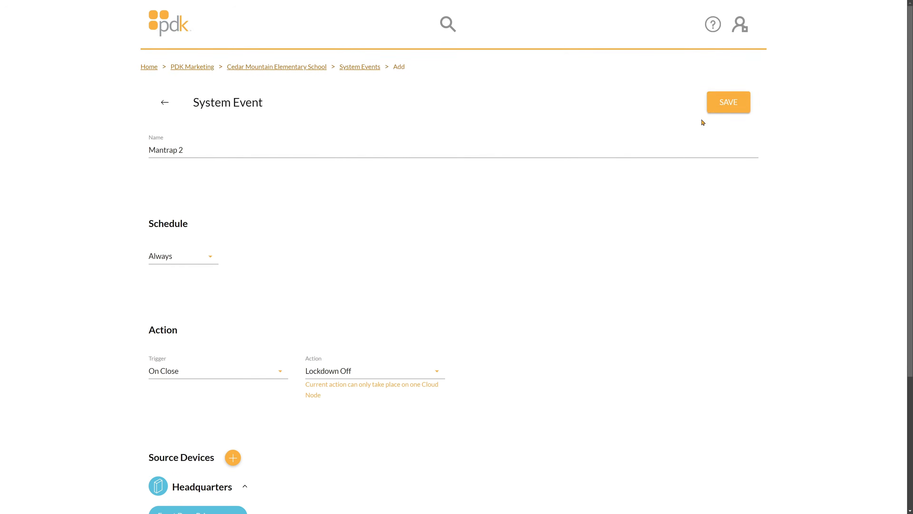
{"action": "left_click", "coordinate": [723, 108]}
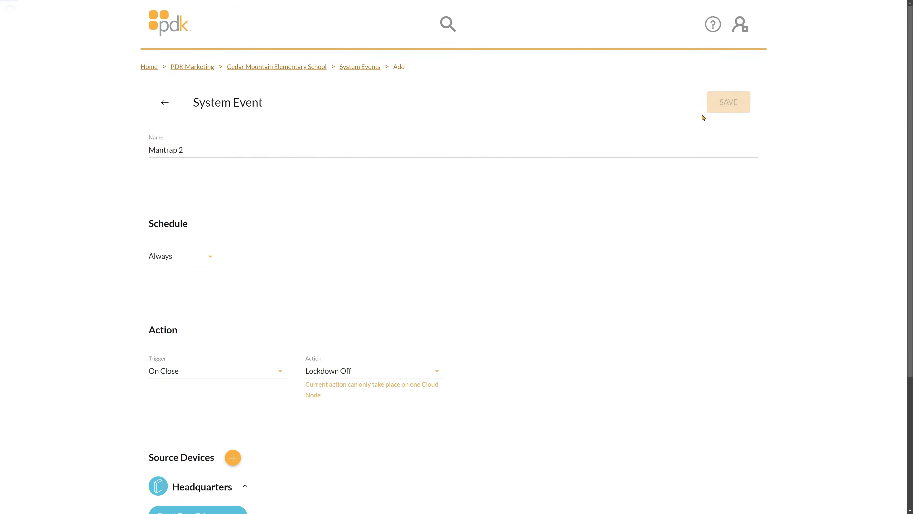
- Add a new system event named Mantrap 3 and set its schedule to Always
{"action": "left_click", "coordinate": [268, 150]}
{"action": "type", "text": "Mantrap 3"}
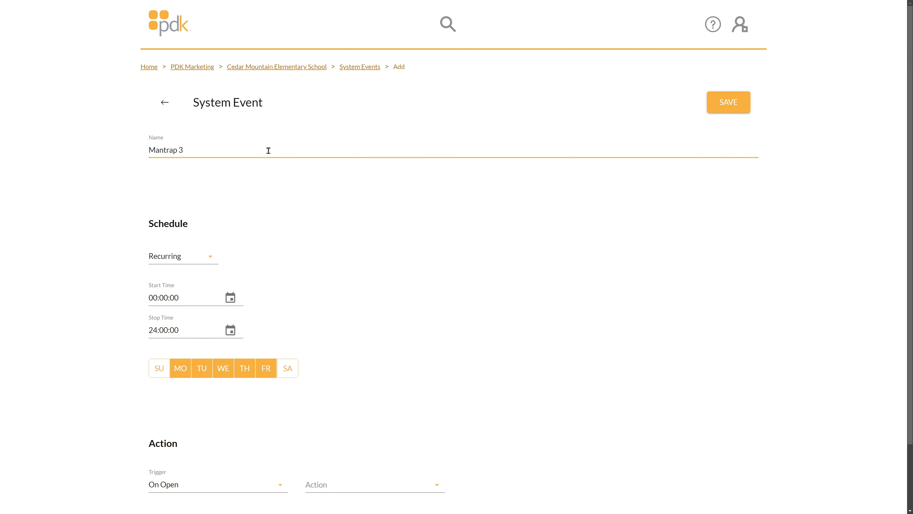
{"action": "left_click", "coordinate": [197, 259]}
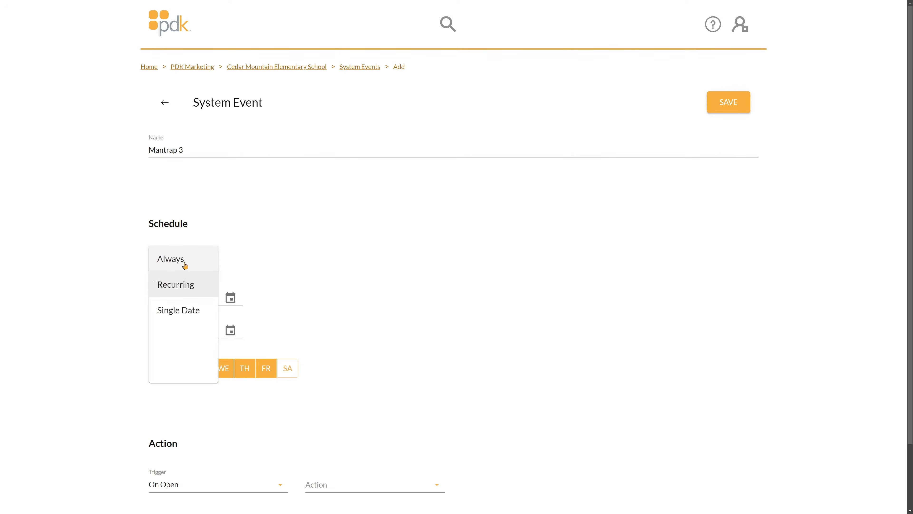
{"action": "left_click", "coordinate": [191, 262]}
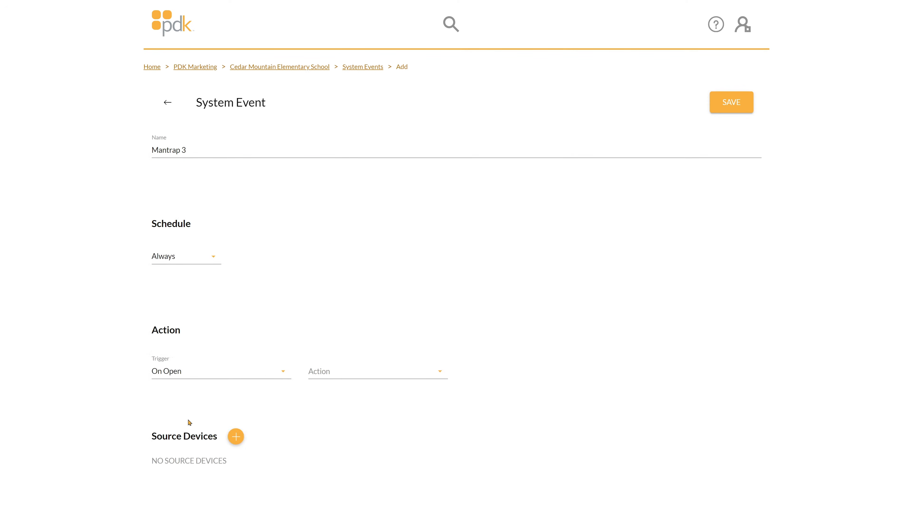
- Set the Mantrap 3 event's action to Lockdown On, keeping the On Open trigger
{"action": "left_click", "coordinate": [357, 374]}
{"action": "scroll", "coordinate": [360, 300], "scroll_direction": "down", "scroll_amount": 2}
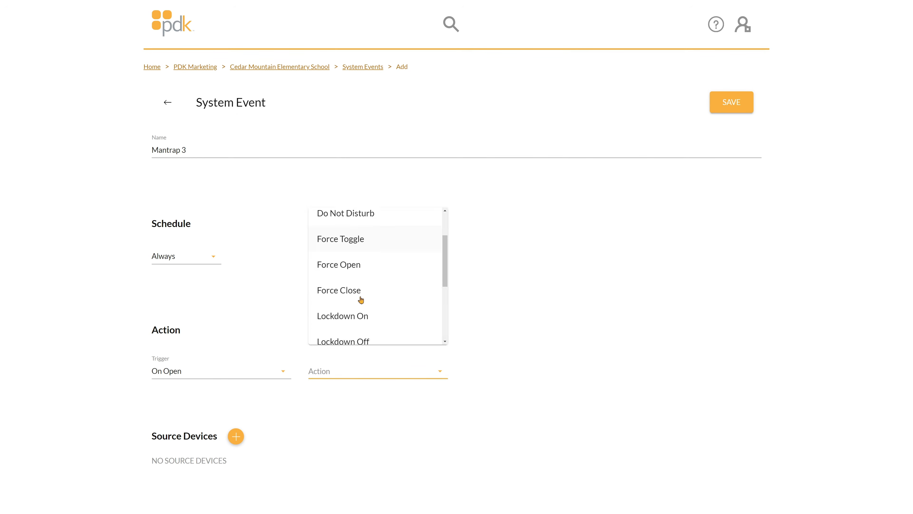
{"action": "scroll", "coordinate": [361, 300], "scroll_direction": "down", "scroll_amount": 2}
{"action": "left_click", "coordinate": [358, 232]}
- Add Inner Front Door Primary as the source device of the Mantrap 3 event
{"action": "scroll", "coordinate": [301, 353], "scroll_direction": "down", "scroll_amount": 4}
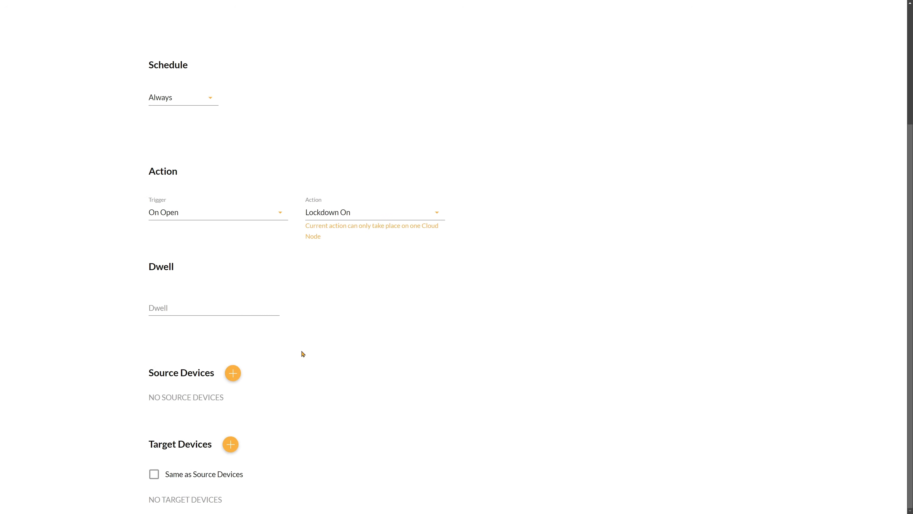
{"action": "left_click", "coordinate": [233, 374]}
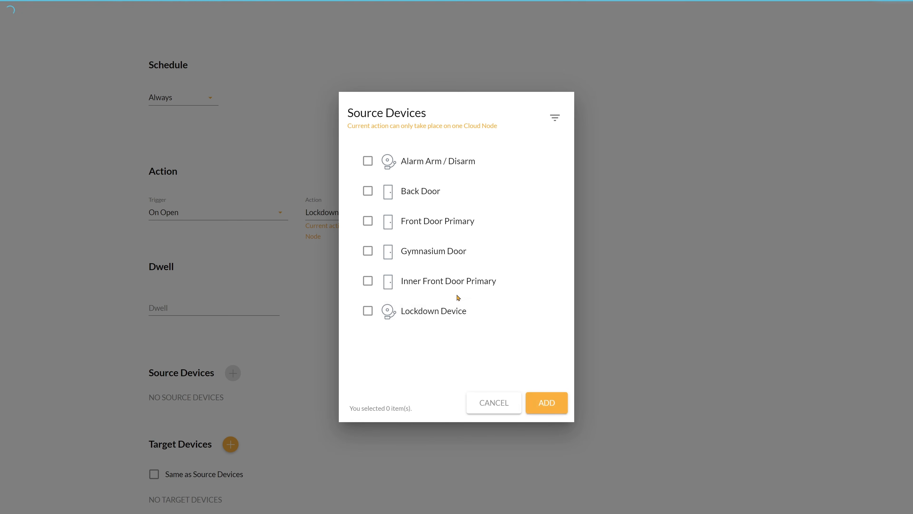
{"action": "left_click", "coordinate": [460, 291]}
{"action": "left_click", "coordinate": [546, 402]}
- Add Front Door Primary and Front Door Secondary as target devices of the Mantrap 3 event and save it
{"action": "scroll", "coordinate": [320, 351], "scroll_direction": "down", "scroll_amount": 1}
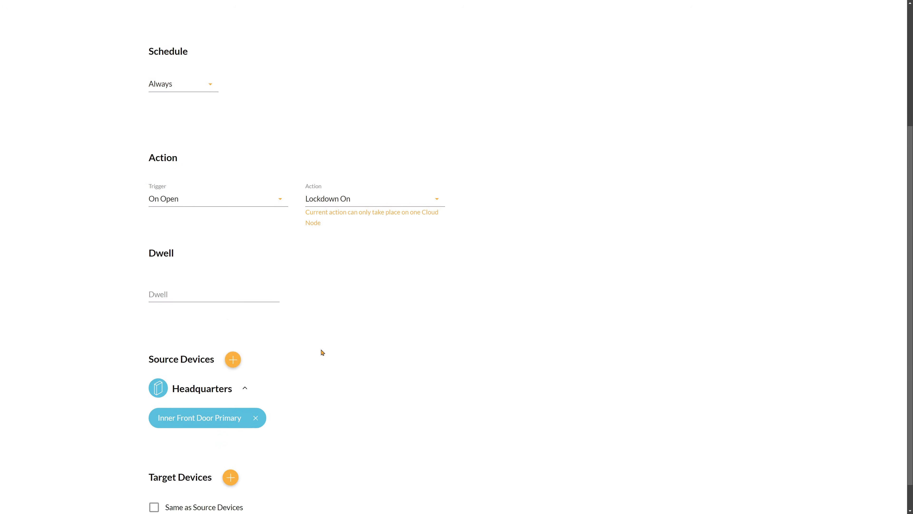
{"action": "left_click", "coordinate": [231, 445]}
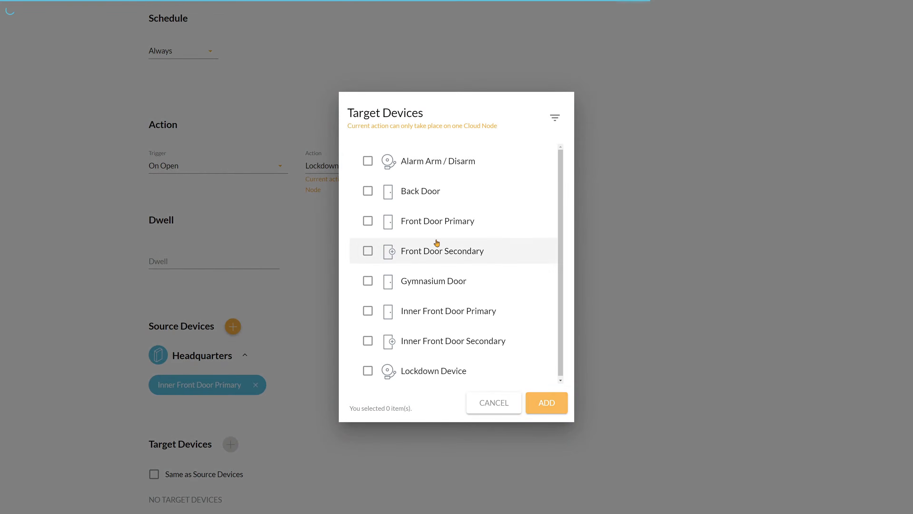
{"action": "left_click", "coordinate": [438, 235]}
{"action": "left_click", "coordinate": [448, 254]}
{"action": "left_click", "coordinate": [545, 402]}
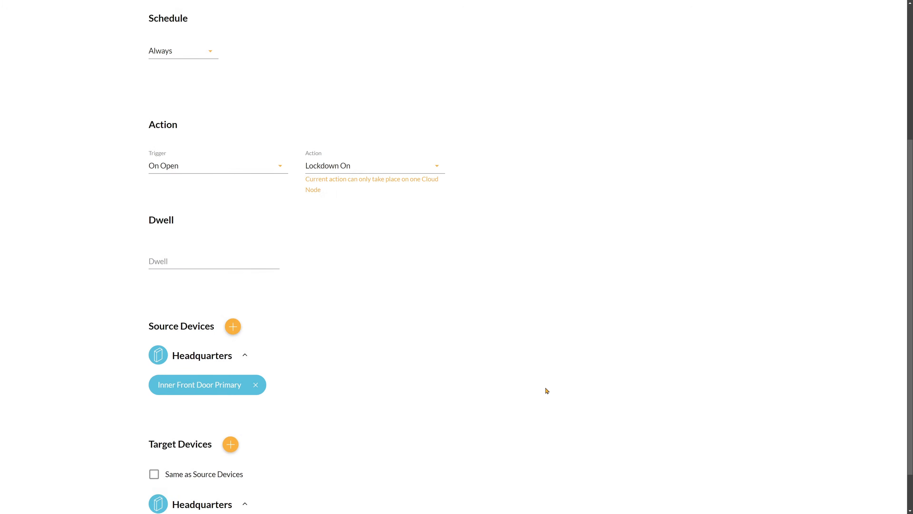
{"action": "scroll", "coordinate": [554, 375], "scroll_direction": "down", "scroll_amount": 1}
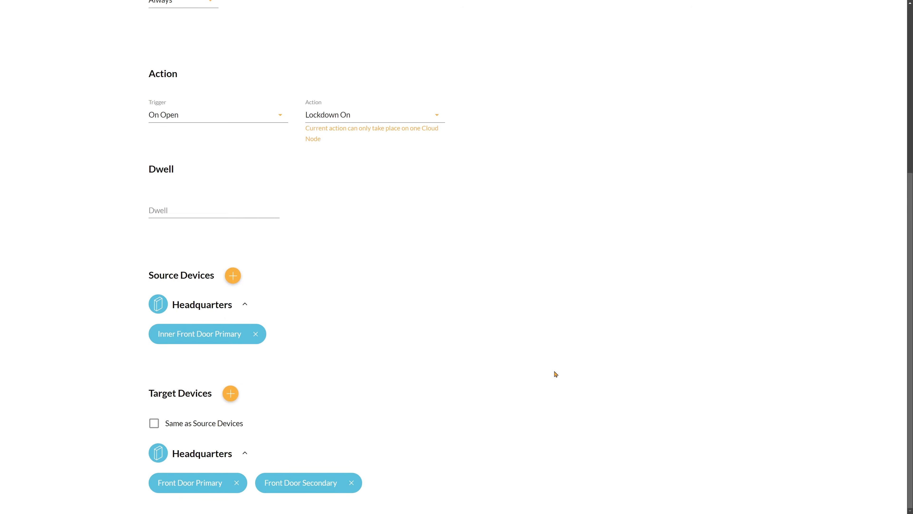
{"action": "scroll", "coordinate": [555, 375], "scroll_direction": "up", "scroll_amount": 5}
{"action": "left_click", "coordinate": [726, 108]}
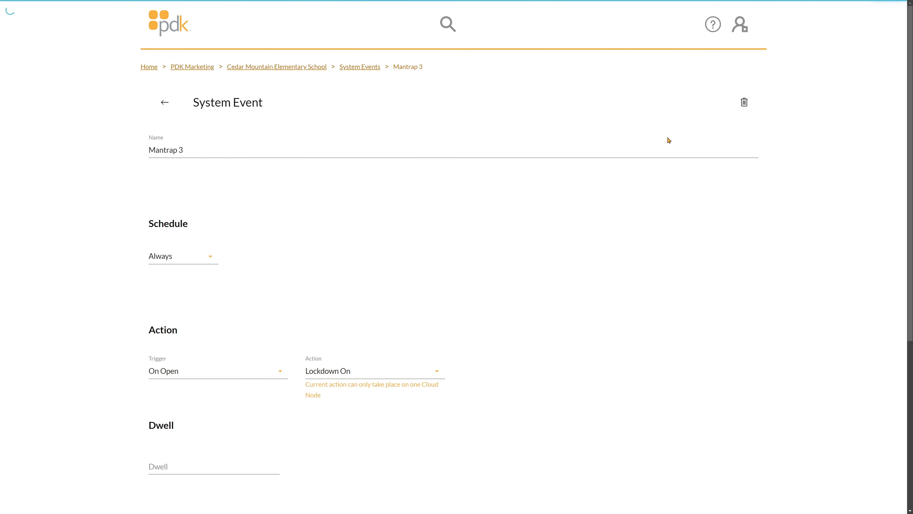
- Add a new system event named Mantrap 4 and set its schedule to Always
{"action": "left_click", "coordinate": [269, 152]}
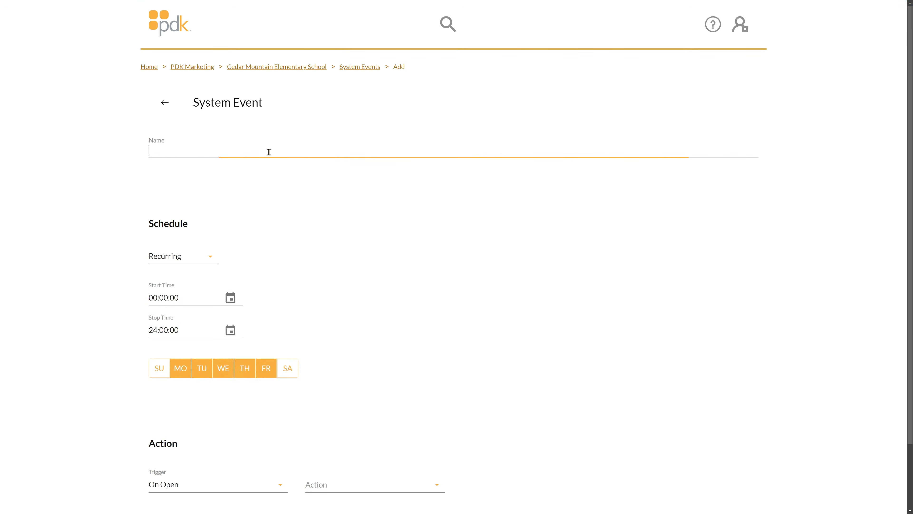
{"action": "type", "text": "Mantrap 4"}
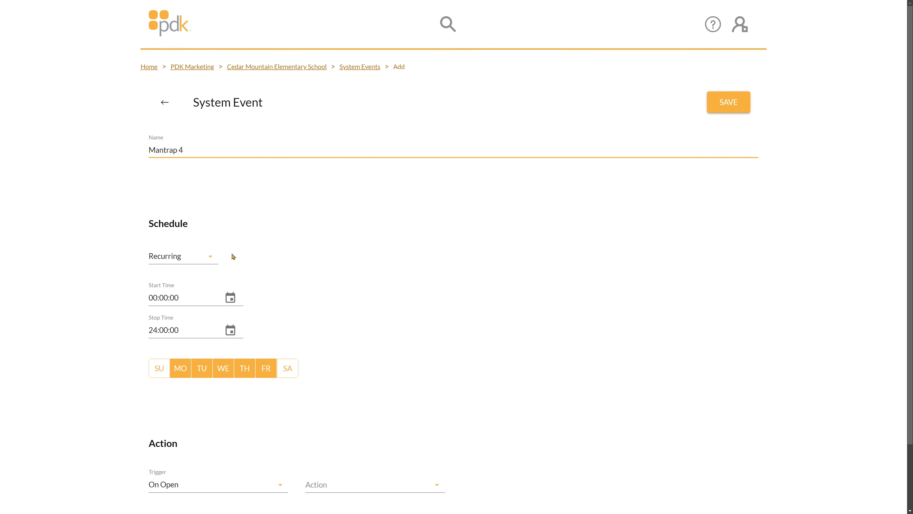
{"action": "left_click", "coordinate": [200, 257]}
{"action": "left_click", "coordinate": [195, 267]}
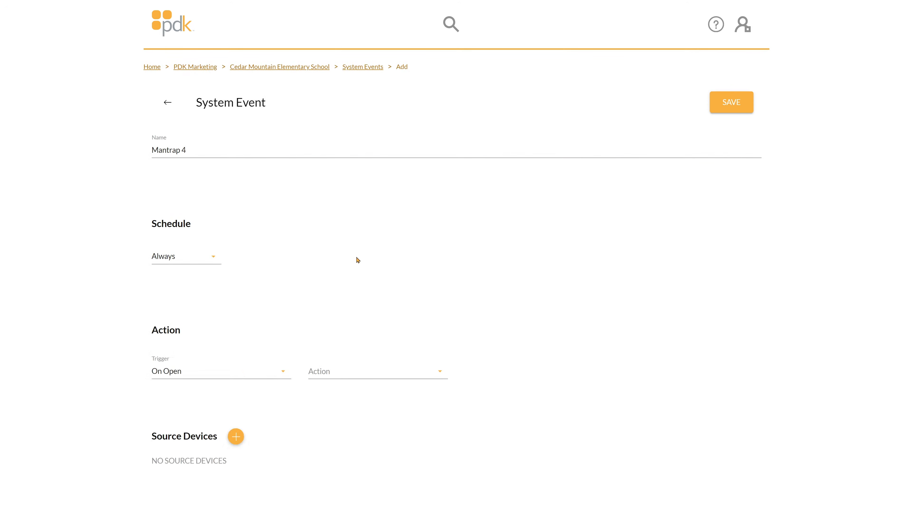
- Set the Mantrap 4 event's trigger to On Close and its action to Lockdown Off
{"action": "left_click", "coordinate": [232, 376]}
{"action": "left_click", "coordinate": [232, 245]}
{"action": "left_click", "coordinate": [372, 372]}
{"action": "scroll", "coordinate": [386, 316], "scroll_direction": "down", "scroll_amount": 2}
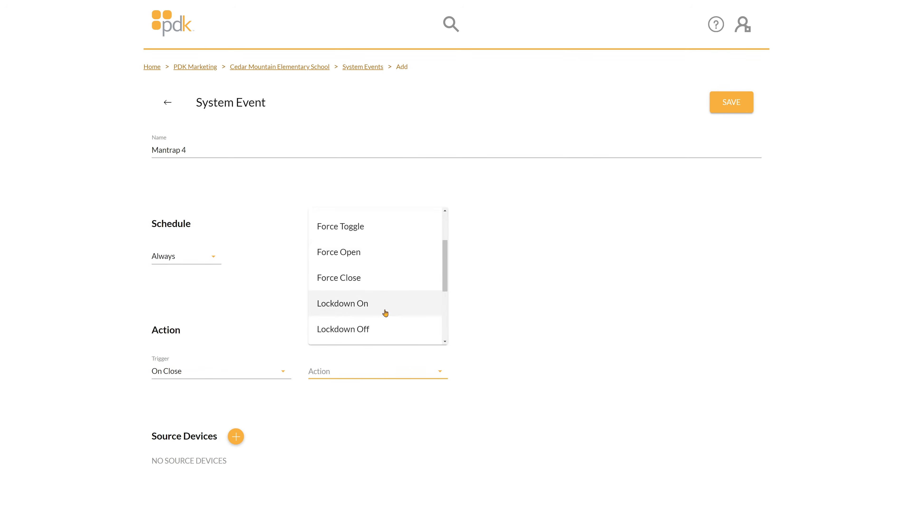
{"action": "left_click", "coordinate": [386, 327]}
- Add Inner Front Door Primary as the source device of the Mantrap 4 event
{"action": "scroll", "coordinate": [394, 322], "scroll_direction": "down", "scroll_amount": 2}
{"action": "scroll", "coordinate": [392, 319], "scroll_direction": "down", "scroll_amount": 1}
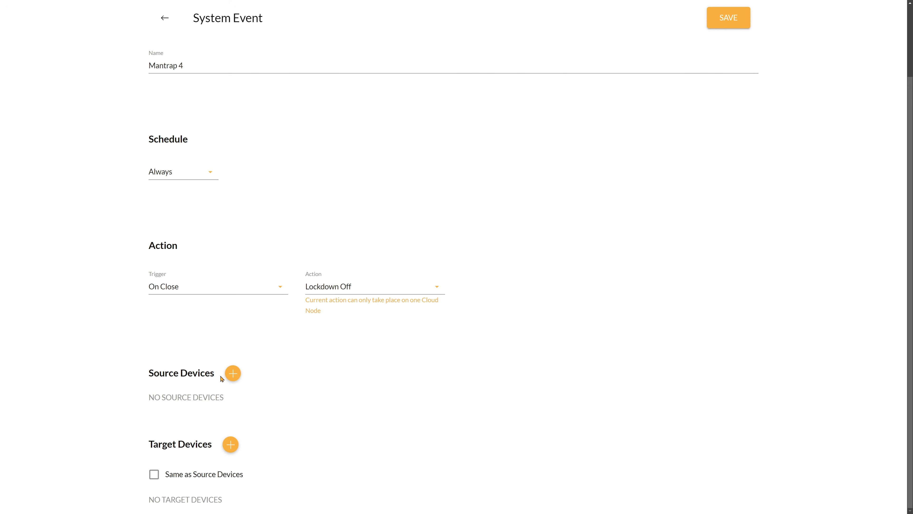
{"action": "left_click", "coordinate": [232, 374]}
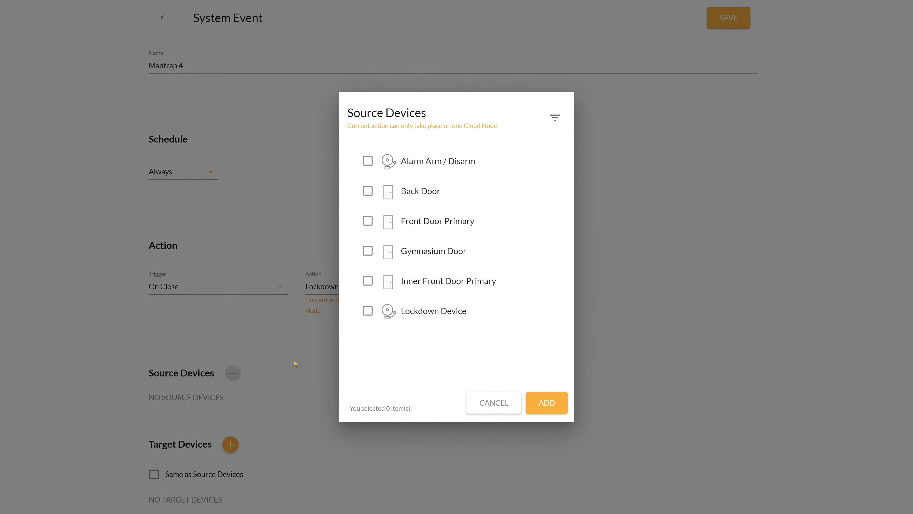
{"action": "left_click", "coordinate": [463, 287]}
{"action": "left_click", "coordinate": [546, 402]}
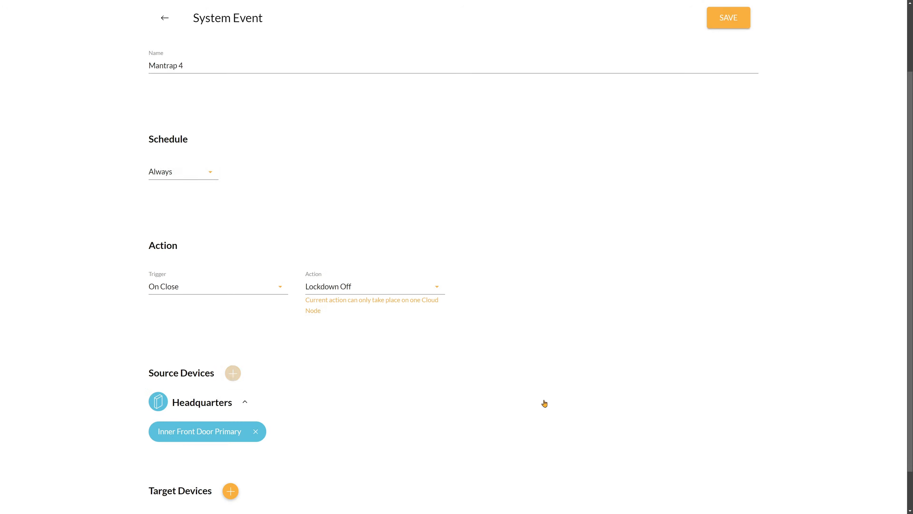
- Add Front Door Primary and Front Door Secondary as target devices of the Mantrap 4 event
{"action": "scroll", "coordinate": [449, 388], "scroll_direction": "down", "scroll_amount": 2}
{"action": "left_click", "coordinate": [231, 444]}
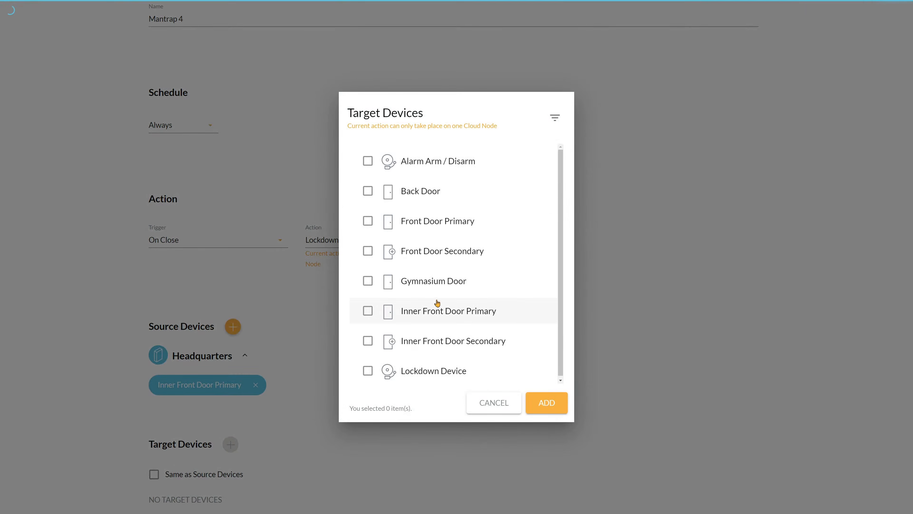
{"action": "left_click", "coordinate": [493, 220]}
{"action": "left_click", "coordinate": [477, 251]}
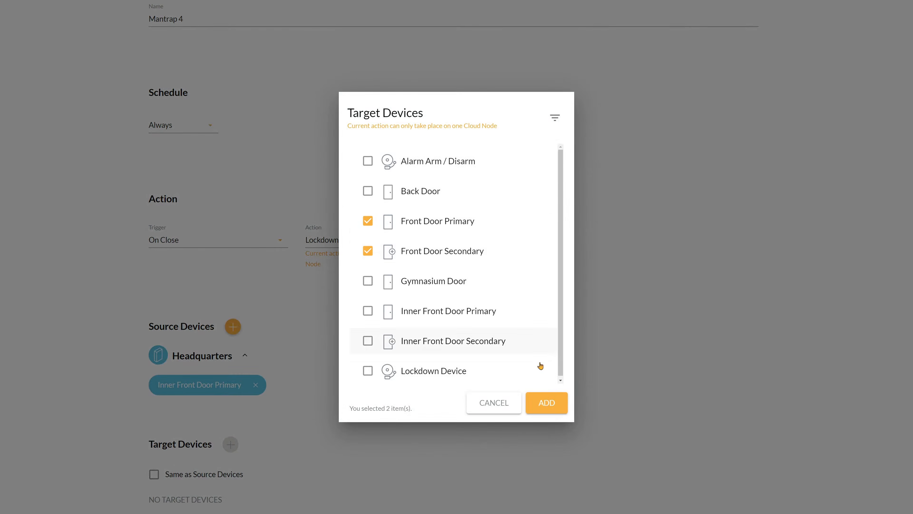
{"action": "left_click", "coordinate": [545, 402]}
{"action": "scroll", "coordinate": [548, 391], "scroll_direction": "down", "scroll_amount": 2}
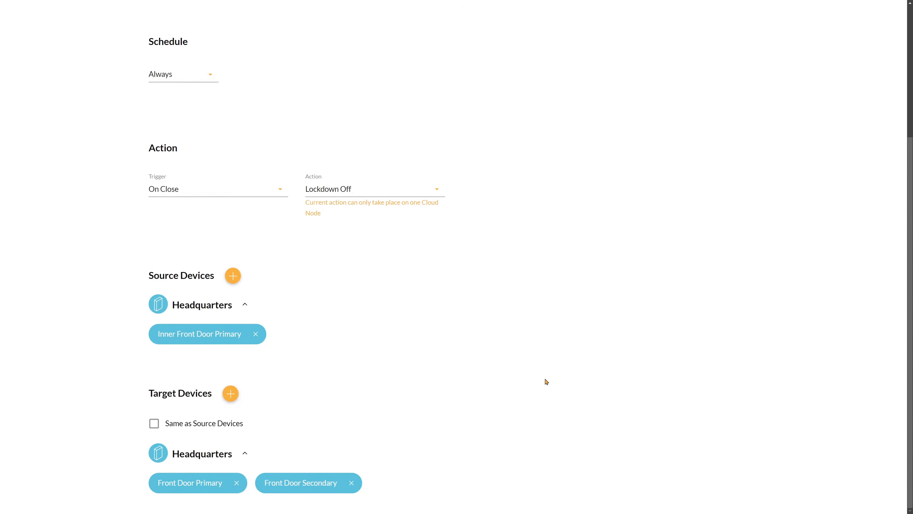
- Save the Mantrap 4 event and return to the Cedar Mountain Elementary School overview
{"action": "scroll", "coordinate": [547, 380], "scroll_direction": "up", "scroll_amount": 5}
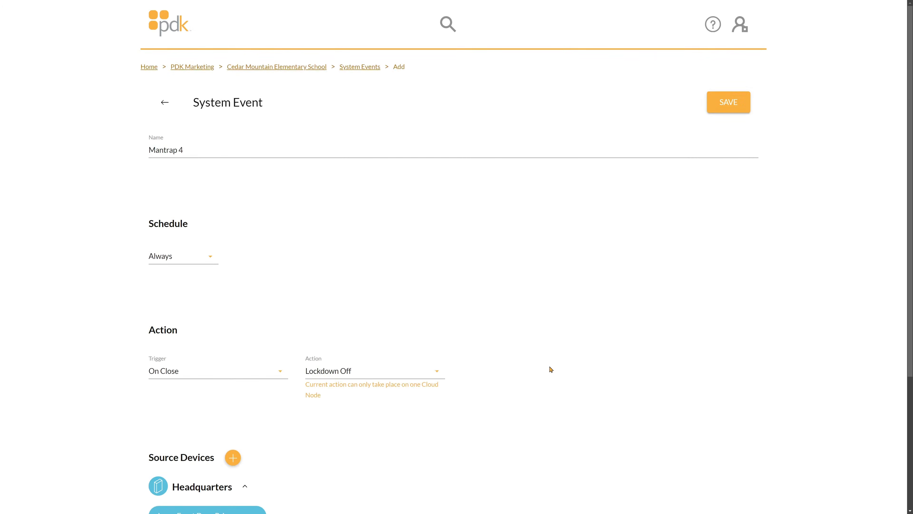
{"action": "left_click", "coordinate": [738, 109]}
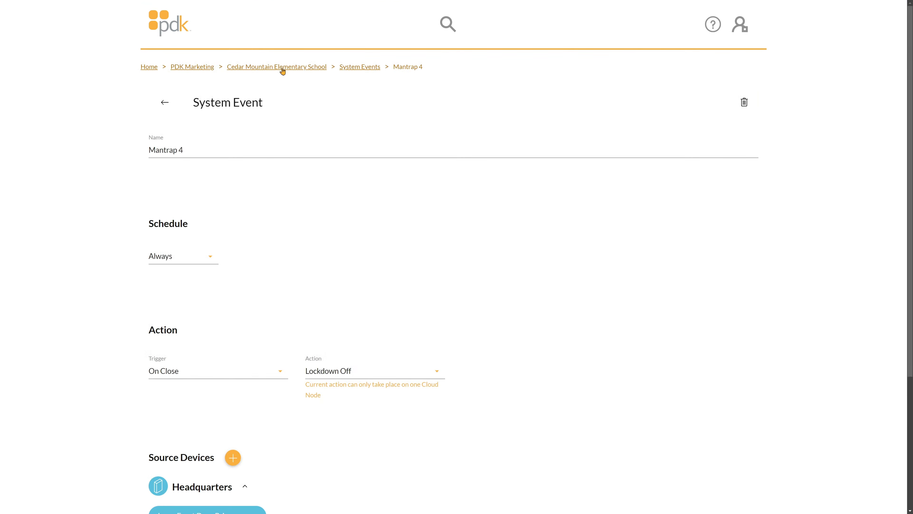
{"action": "left_click", "coordinate": [244, 68]}
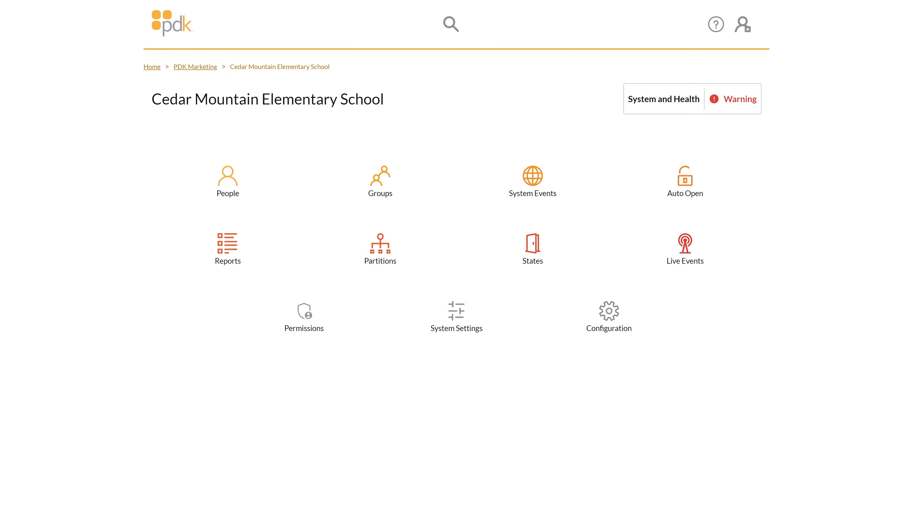
- Add a new group named Alarm Arm / Disarm to the school's groups
{"action": "left_click", "coordinate": [403, 184]}
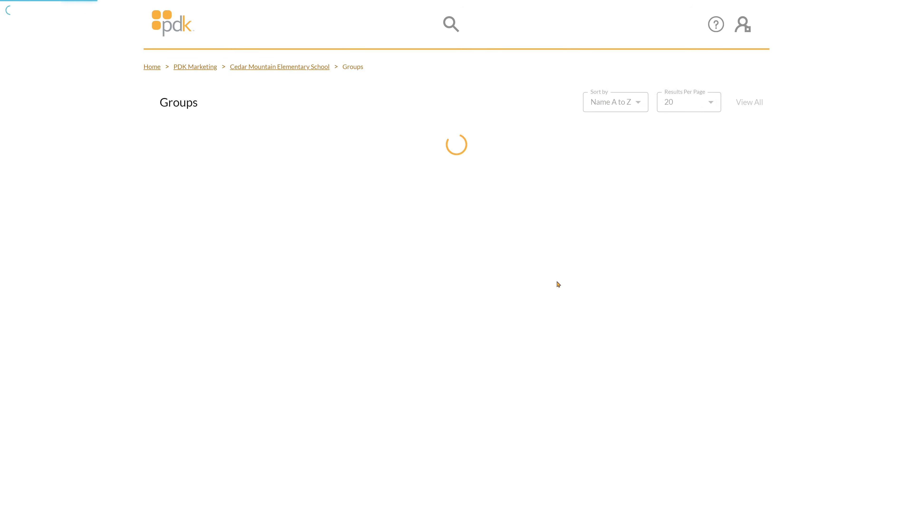
{"action": "left_click", "coordinate": [750, 505]}
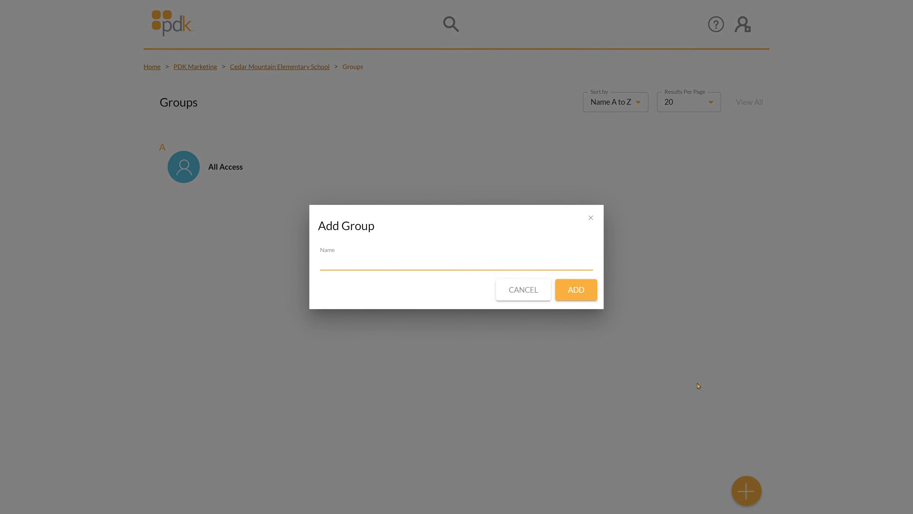
{"action": "type", "text": "Alarm Arm / Disarm"}
{"action": "left_click", "coordinate": [587, 297]}
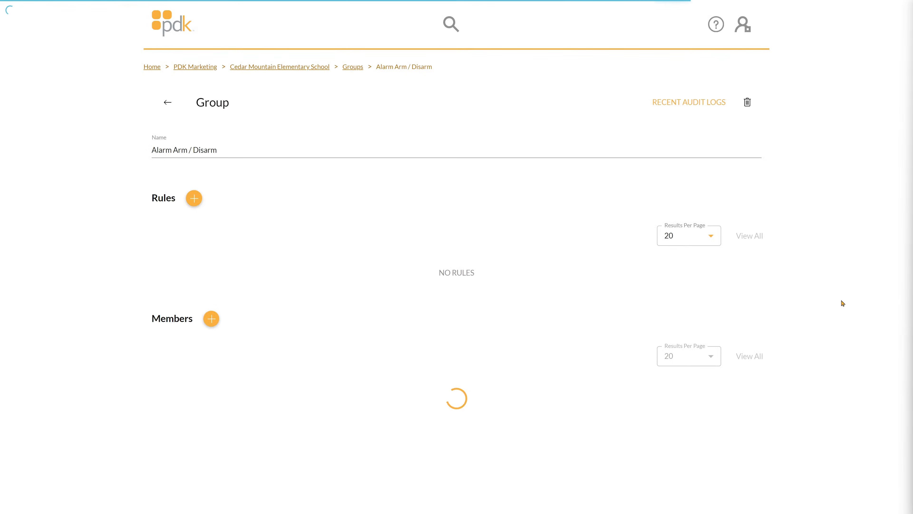
- Start an event rule named Alarm Arm / Disarm in the group and set its schedule to Always
{"action": "left_click", "coordinate": [194, 200]}
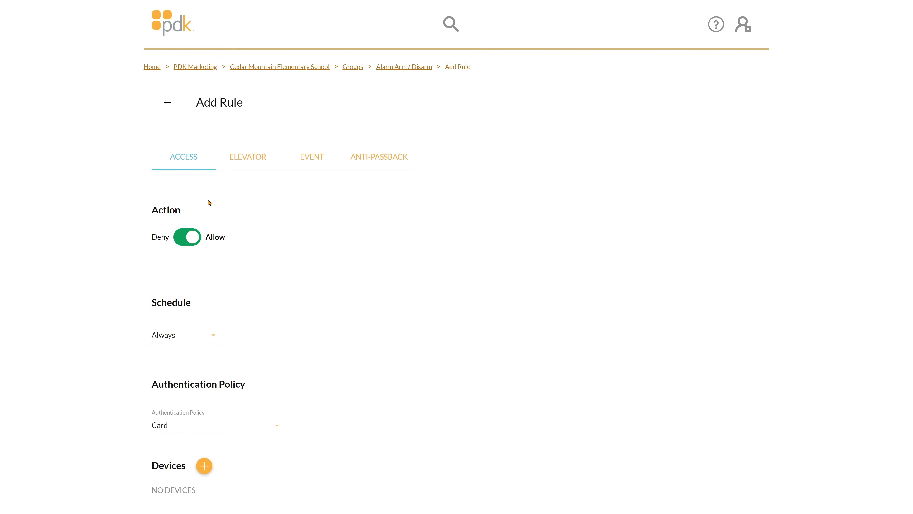
{"action": "left_click", "coordinate": [299, 162]}
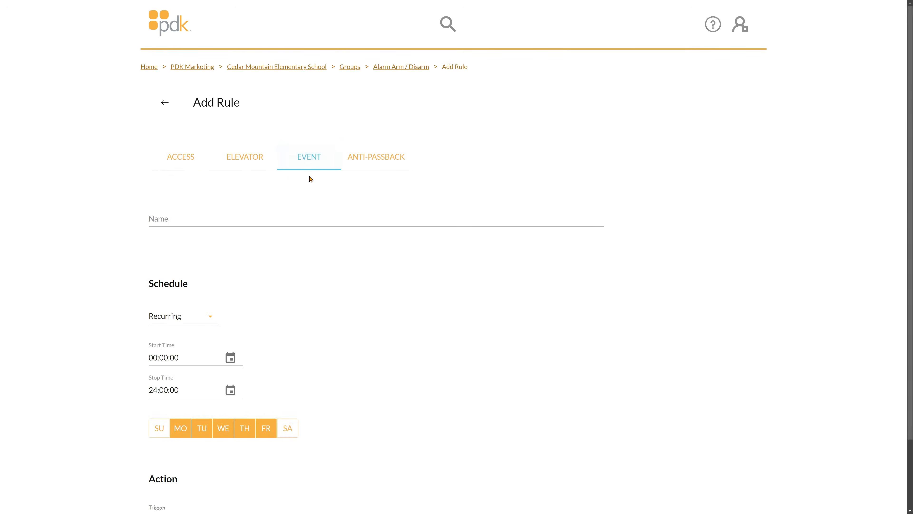
{"action": "left_click", "coordinate": [226, 217]}
{"action": "type", "text": "Alarm Ar "}
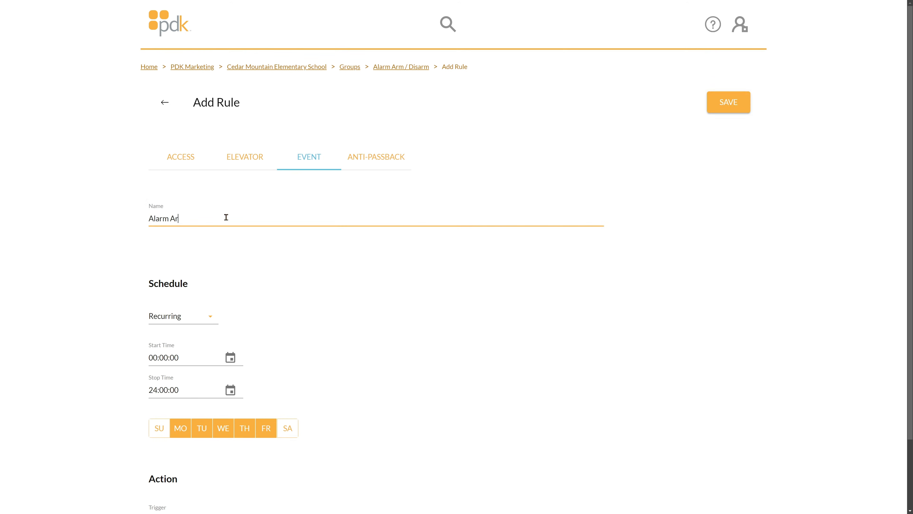
{"action": "type", "text": " / Disarm"}
{"action": "left_click", "coordinate": [187, 318]}
{"action": "left_click", "coordinate": [180, 314]}
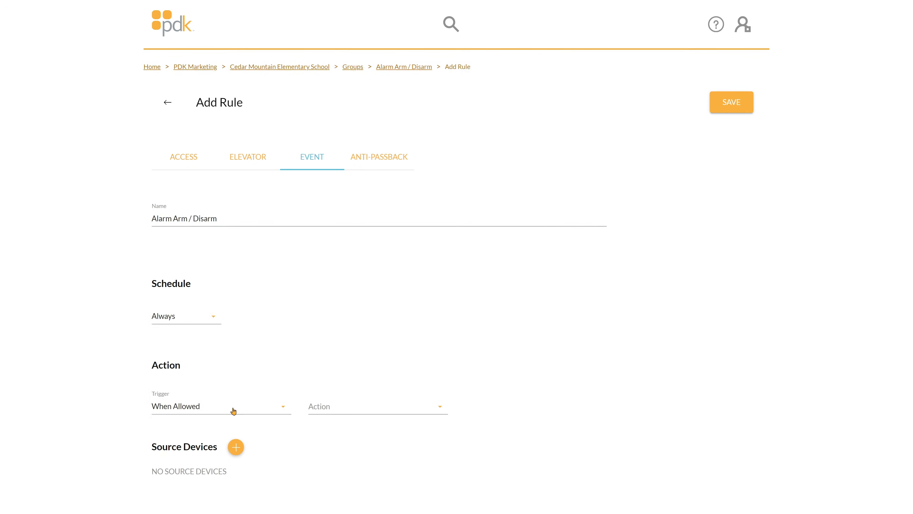
- Set the Alarm Arm / Disarm rule's action to Open/Close
{"action": "left_click", "coordinate": [336, 410]}
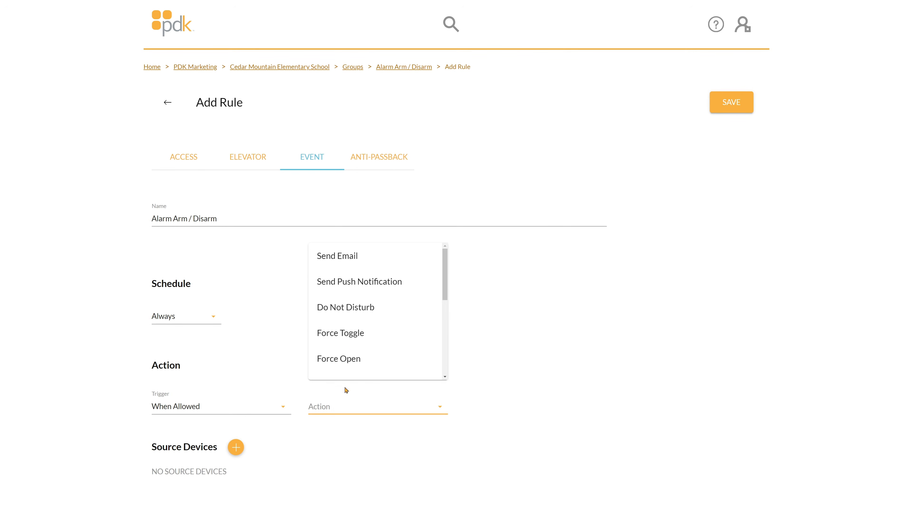
{"action": "scroll", "coordinate": [359, 326], "scroll_direction": "down", "scroll_amount": 5}
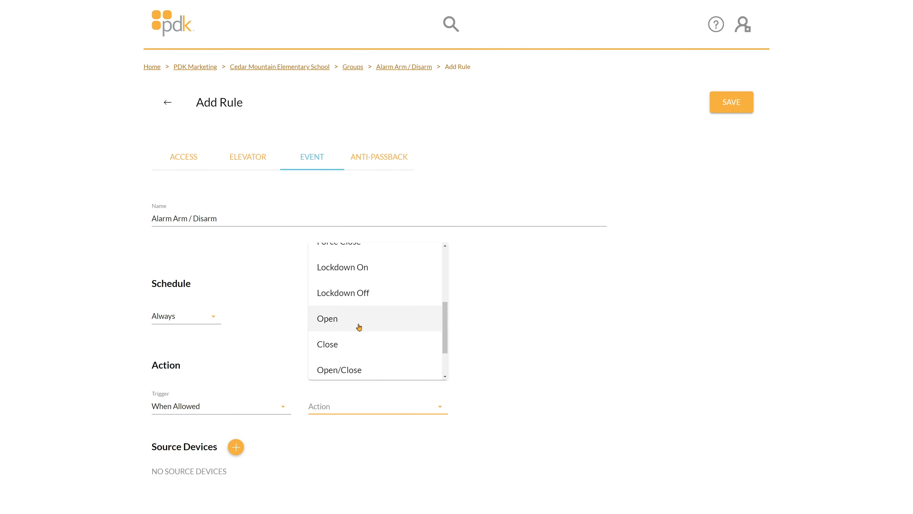
{"action": "left_click", "coordinate": [353, 371]}
- Add Front Door Primary and Front Door Secondary as source devices of the Alarm Arm / Disarm rule
{"action": "scroll", "coordinate": [353, 349], "scroll_direction": "down", "scroll_amount": 5}
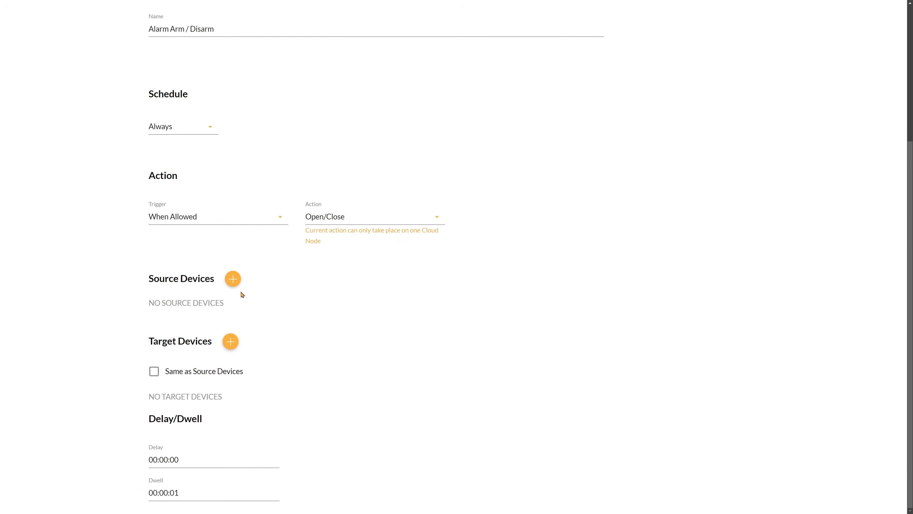
{"action": "left_click", "coordinate": [233, 280]}
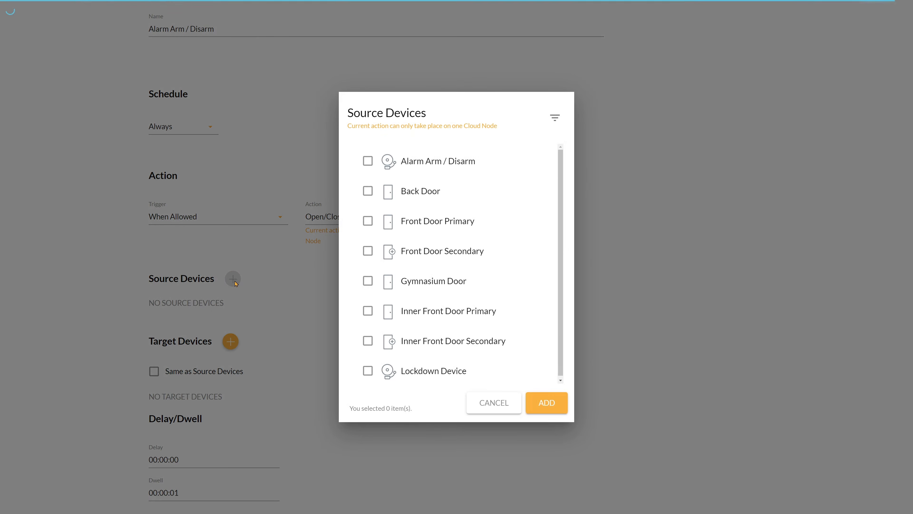
{"action": "left_click", "coordinate": [438, 234]}
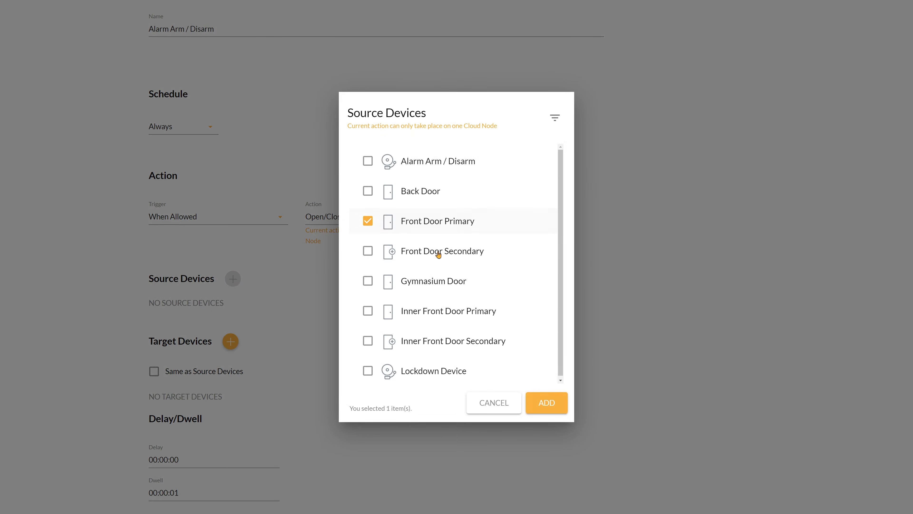
{"action": "left_click", "coordinate": [438, 251]}
{"action": "left_click", "coordinate": [547, 403]}
- Add the Alarm Arm / Disarm device as the target device of the event rule
{"action": "scroll", "coordinate": [402, 404], "scroll_direction": "down", "scroll_amount": 2}
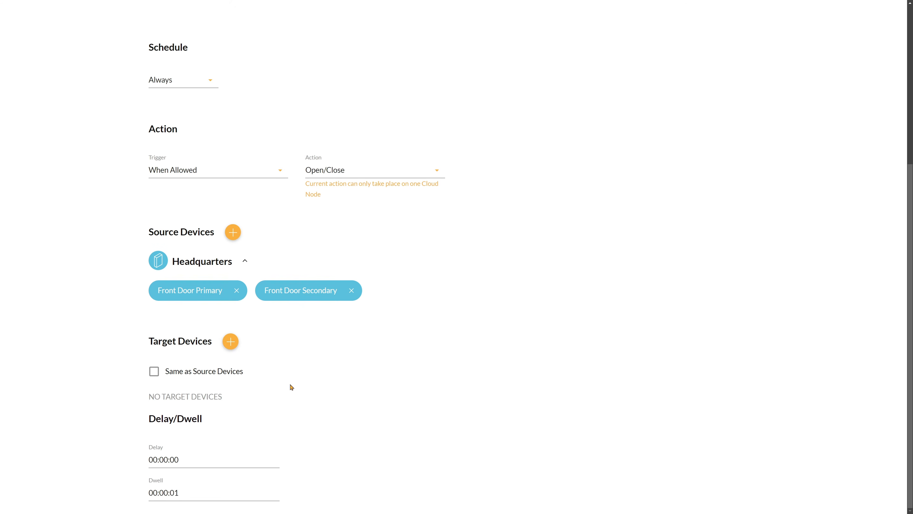
{"action": "left_click", "coordinate": [231, 342]}
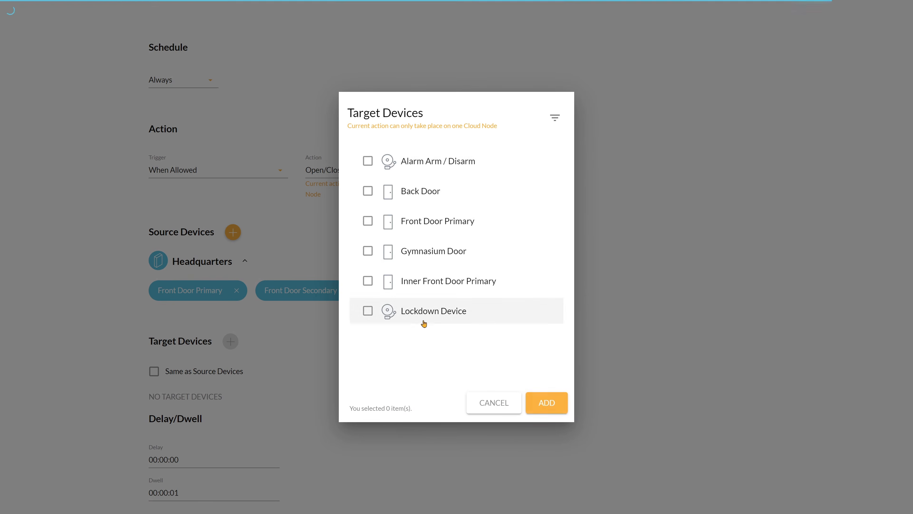
{"action": "left_click", "coordinate": [434, 164]}
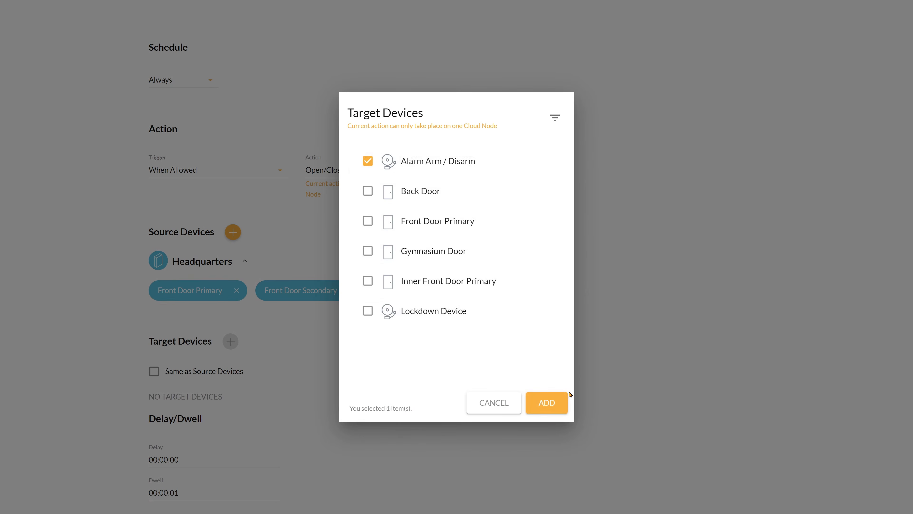
{"action": "left_click", "coordinate": [541, 405]}
- Save the Alarm Arm / Disarm event rule and go back to its group
{"action": "scroll", "coordinate": [341, 394], "scroll_direction": "down", "scroll_amount": 1}
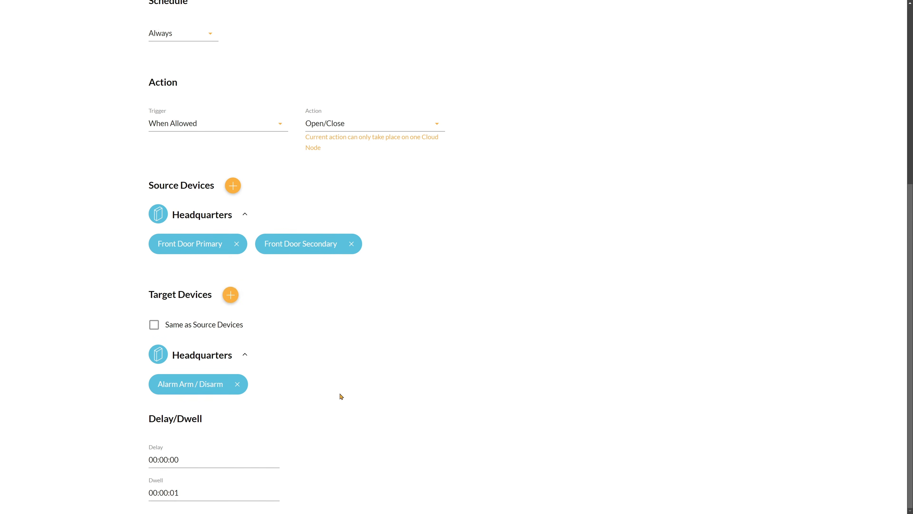
{"action": "scroll", "coordinate": [341, 396], "scroll_direction": "up", "scroll_amount": 6}
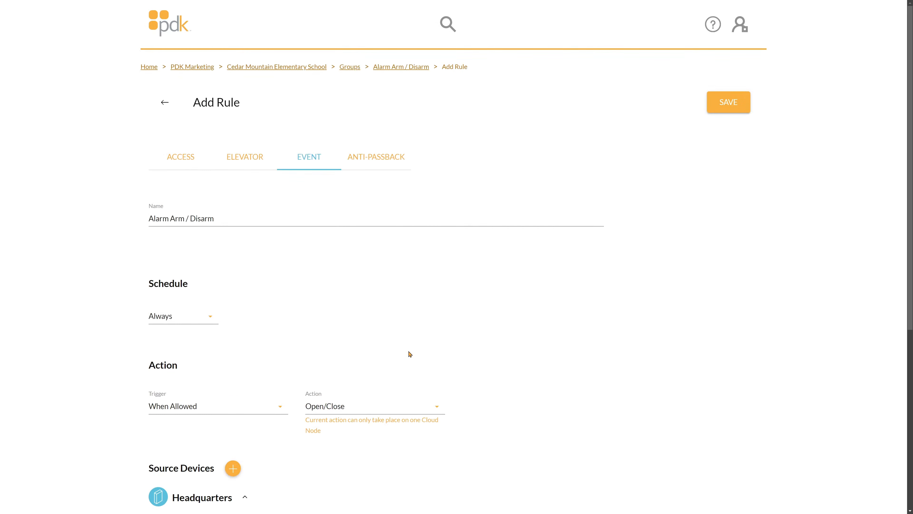
{"action": "left_click", "coordinate": [727, 112]}
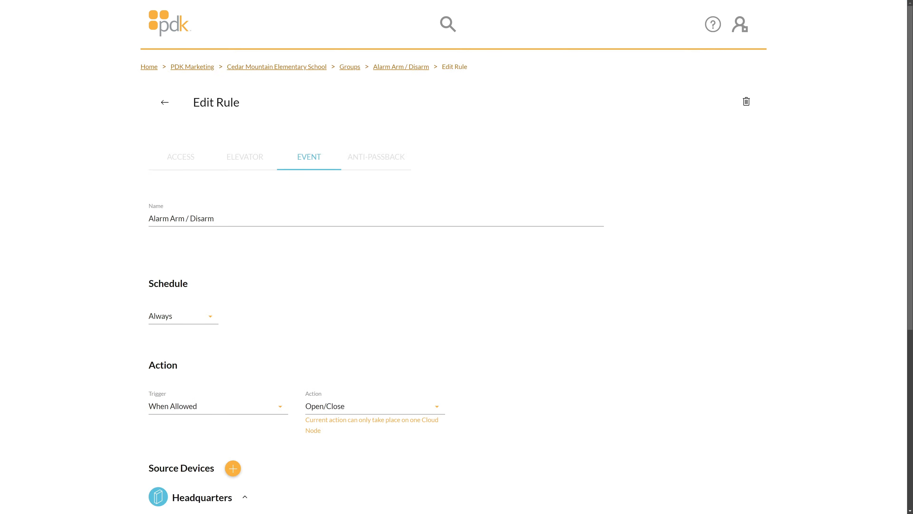
{"action": "left_click", "coordinate": [166, 107]}
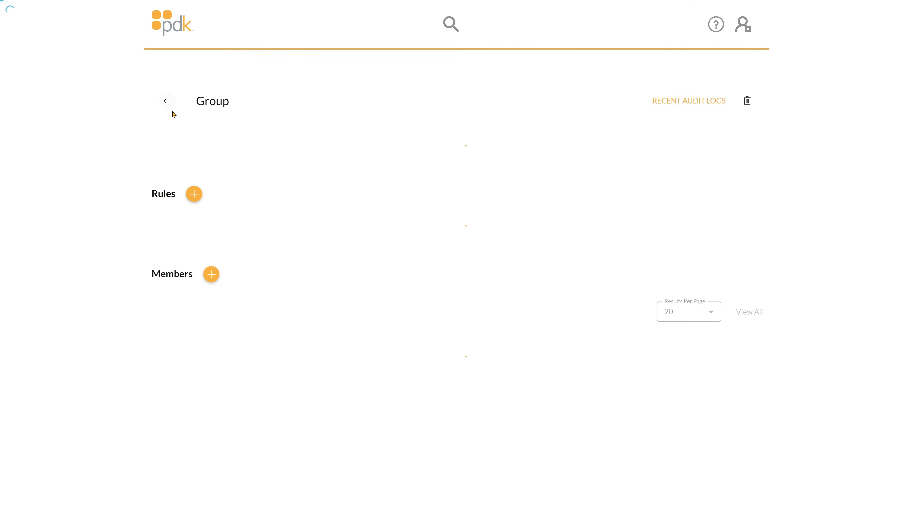
- Add an access rule to the Alarm Arm / Disarm group with the Card or PIN authentication policy and all devices, and save it
{"action": "left_click", "coordinate": [195, 198]}
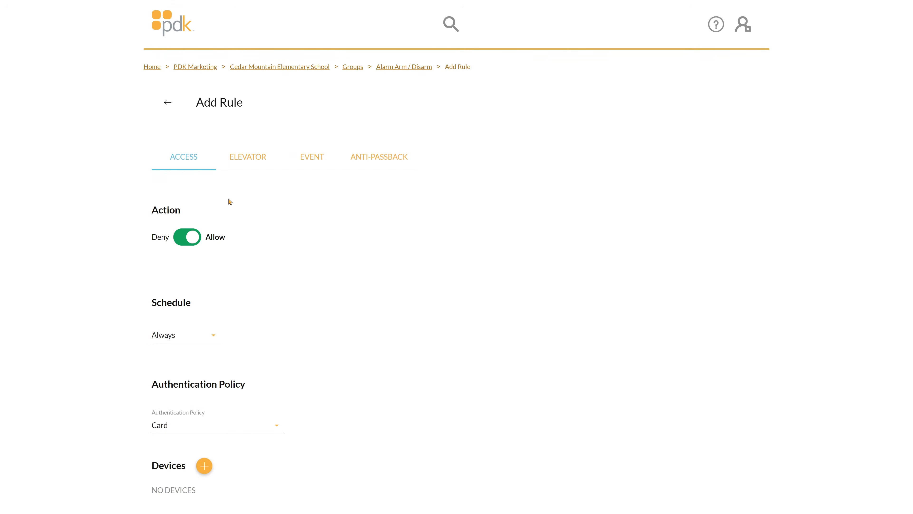
{"action": "left_click", "coordinate": [239, 427]}
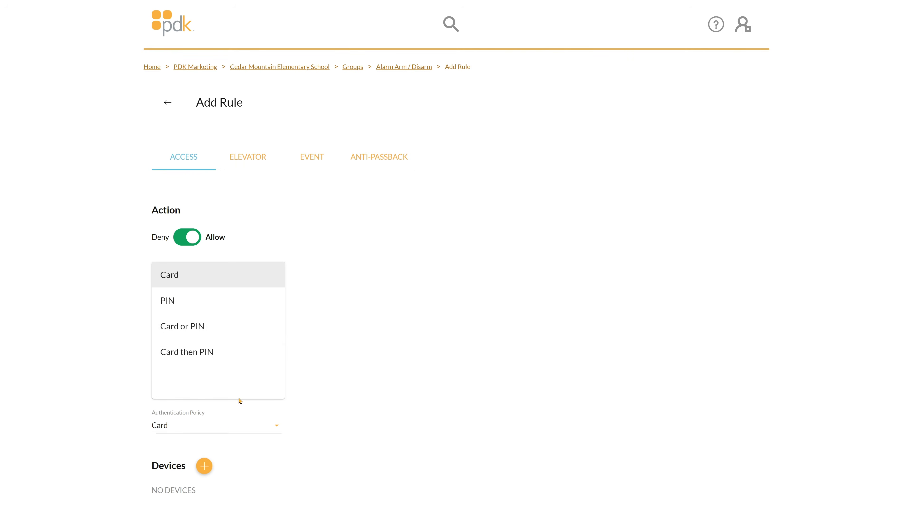
{"action": "left_click", "coordinate": [234, 328]}
{"action": "left_click", "coordinate": [204, 466]}
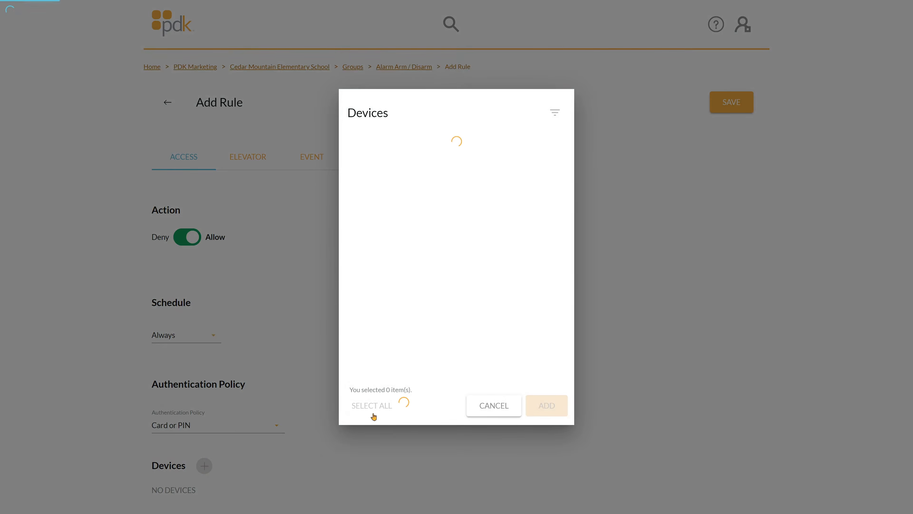
{"action": "left_click", "coordinate": [373, 406]}
{"action": "left_click", "coordinate": [550, 408]}
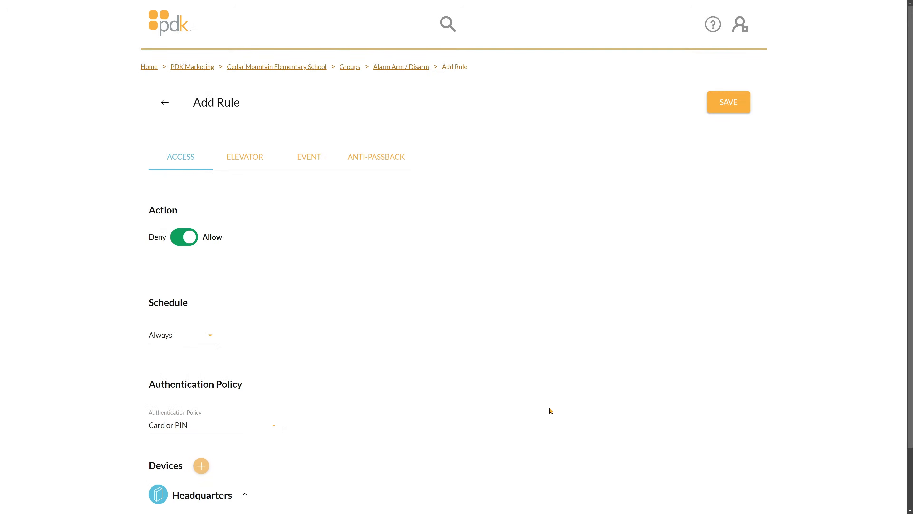
{"action": "scroll", "coordinate": [593, 419], "scroll_direction": "down", "scroll_amount": 3}
{"action": "scroll", "coordinate": [604, 415], "scroll_direction": "up", "scroll_amount": 3}
{"action": "left_click", "coordinate": [731, 109]}
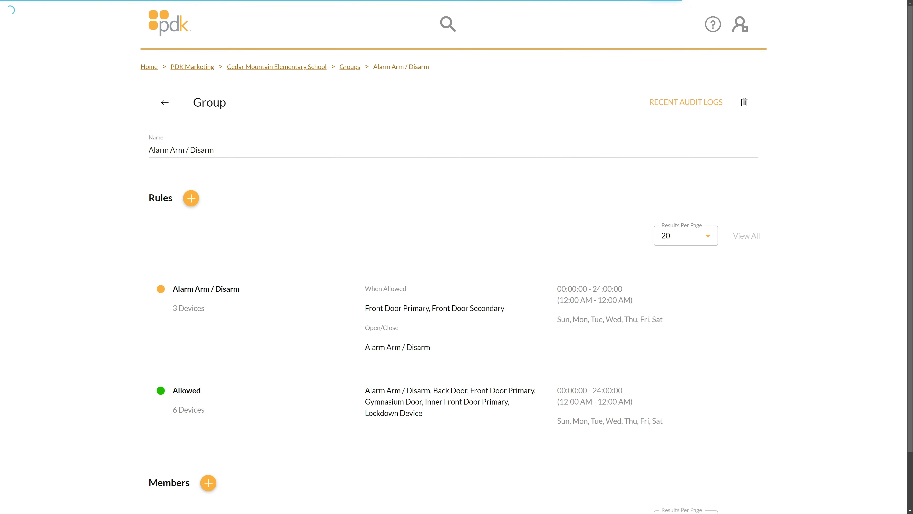
- Return to the groups list and add a new group named System Override
{"action": "left_click", "coordinate": [164, 105]}
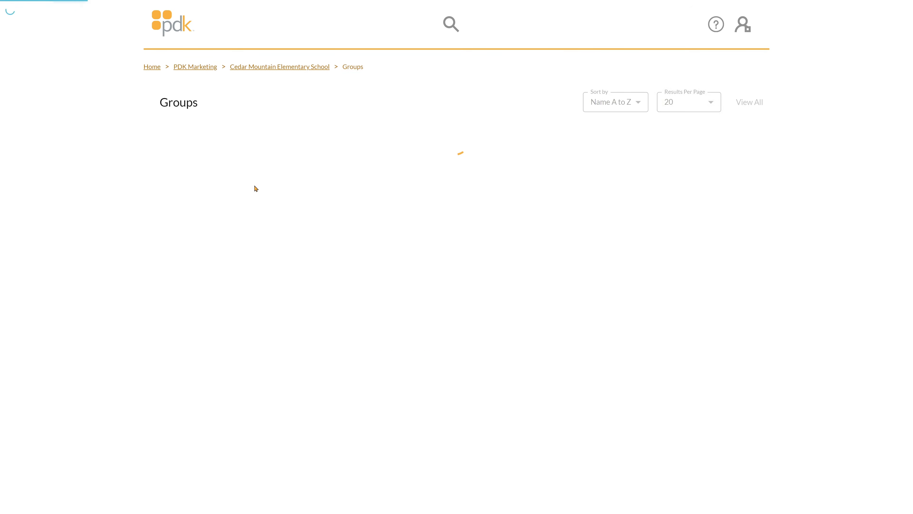
{"action": "left_click", "coordinate": [749, 496]}
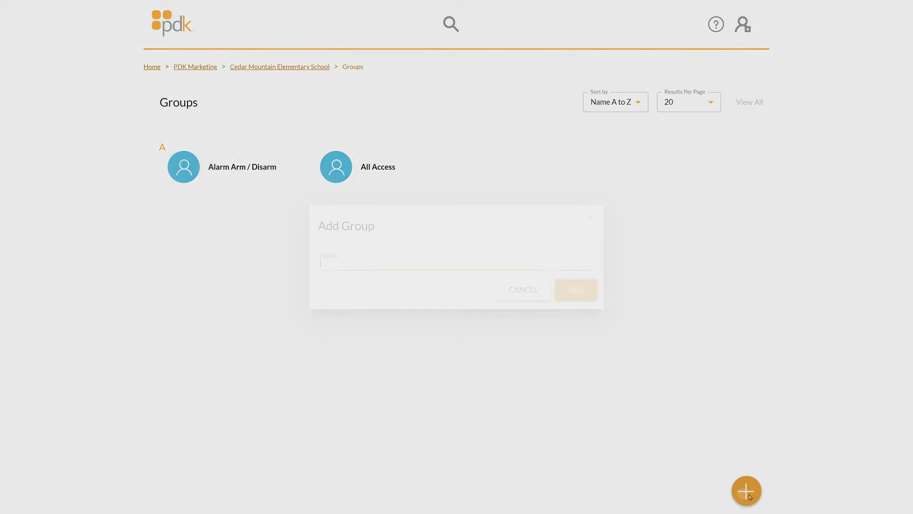
{"action": "type", "text": "System O"}
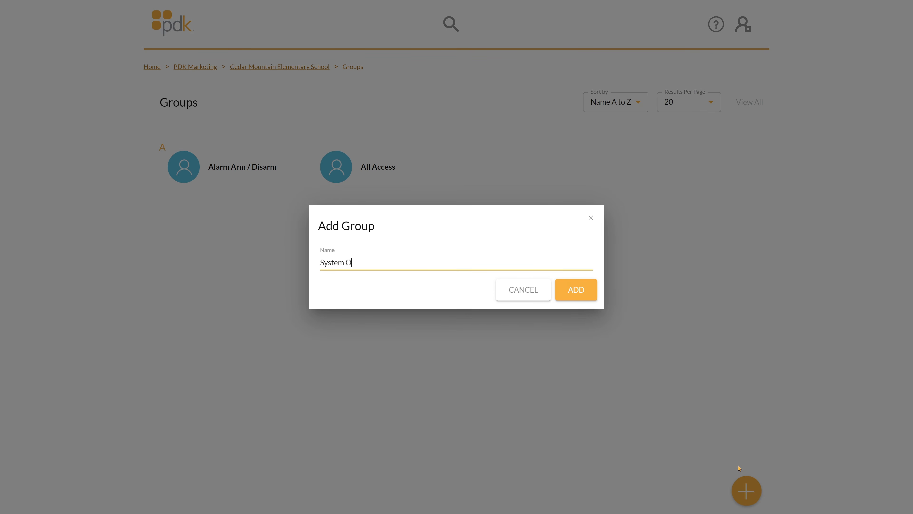
{"action": "type", "text": "verride"}
{"action": "left_click", "coordinate": [577, 289]}
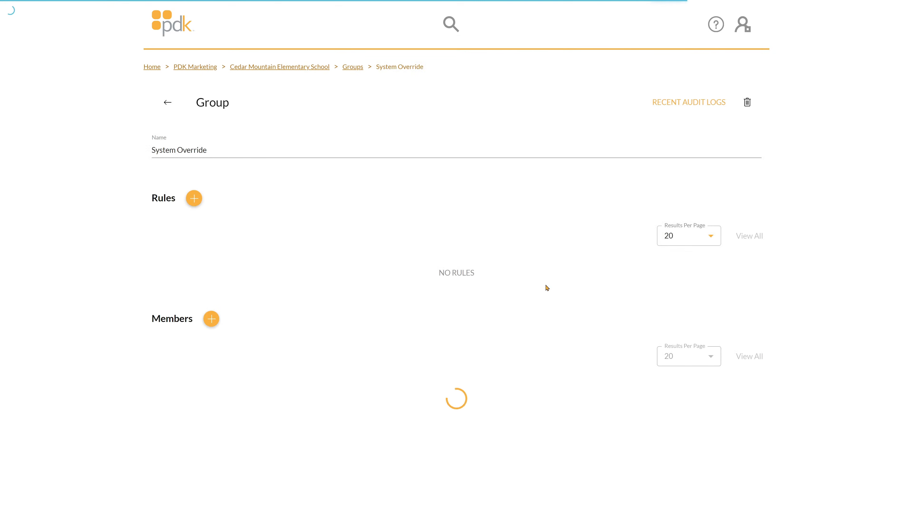
- Start an event rule named System Override in the new group and set its schedule to Always
{"action": "left_click", "coordinate": [196, 204]}
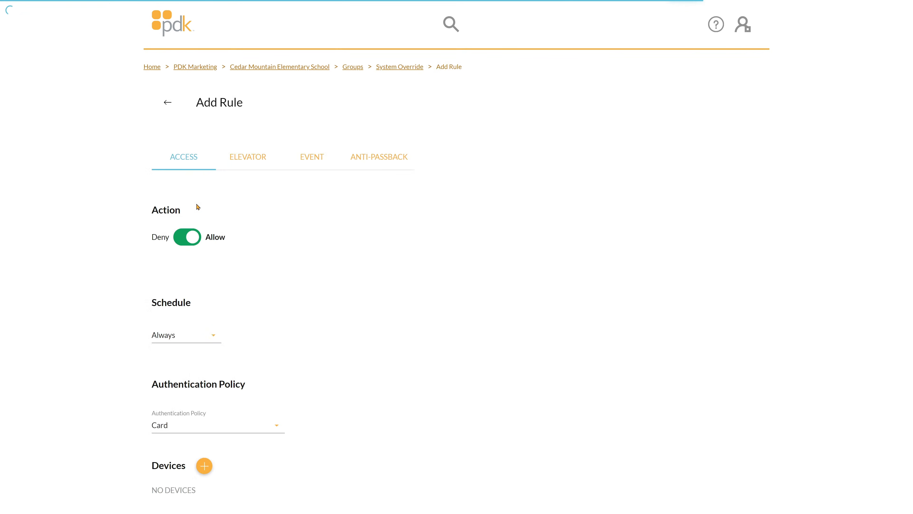
{"action": "left_click", "coordinate": [316, 169]}
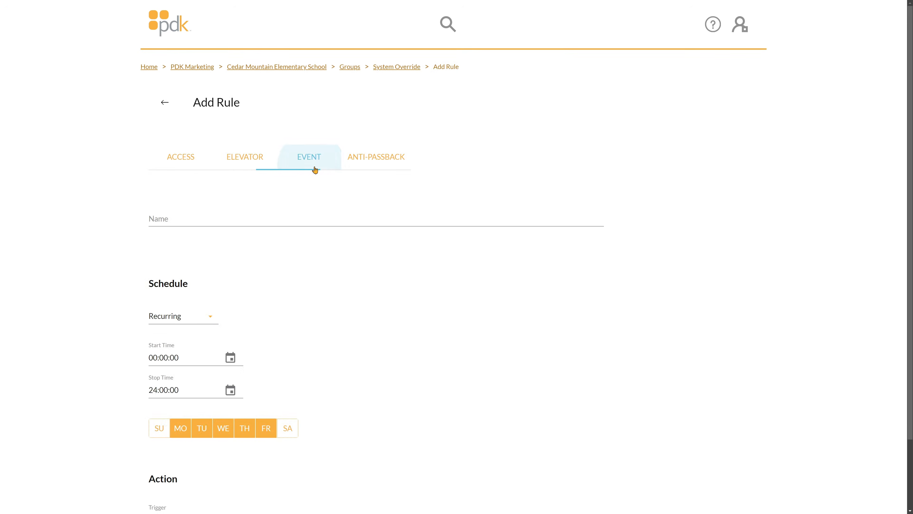
{"action": "left_click", "coordinate": [250, 221]}
{"action": "type", "text": "System Override"}
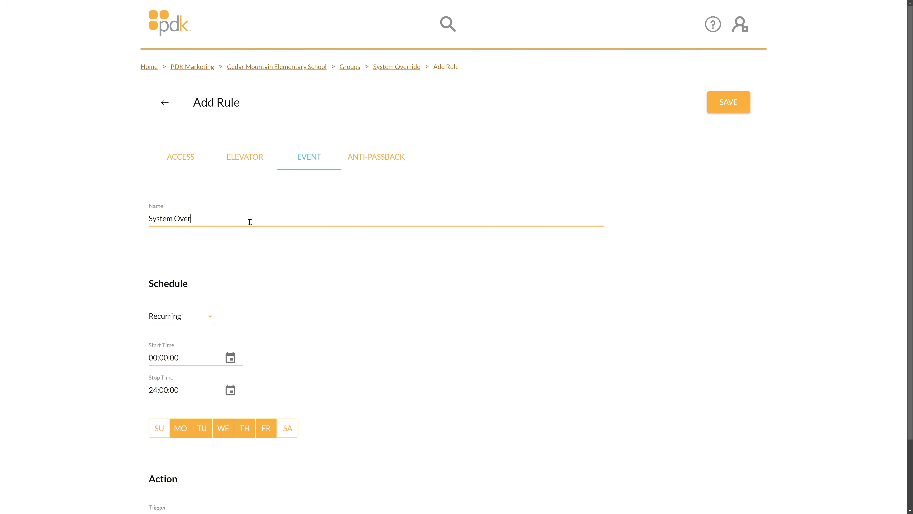
{"action": "left_click", "coordinate": [210, 316]}
{"action": "left_click", "coordinate": [207, 318]}
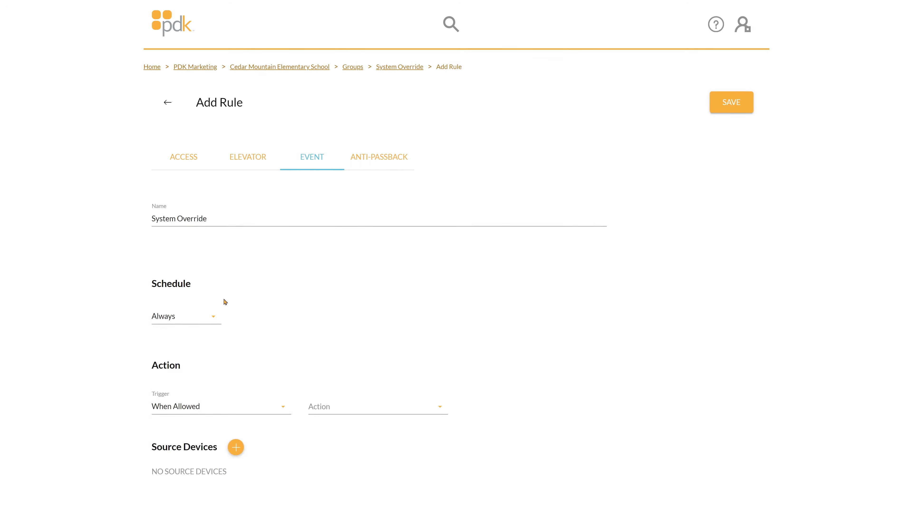
- Set the System Override event rule's trigger to When Denied (Explicit) and its action to Lockdown Off
{"action": "left_click", "coordinate": [205, 415]}
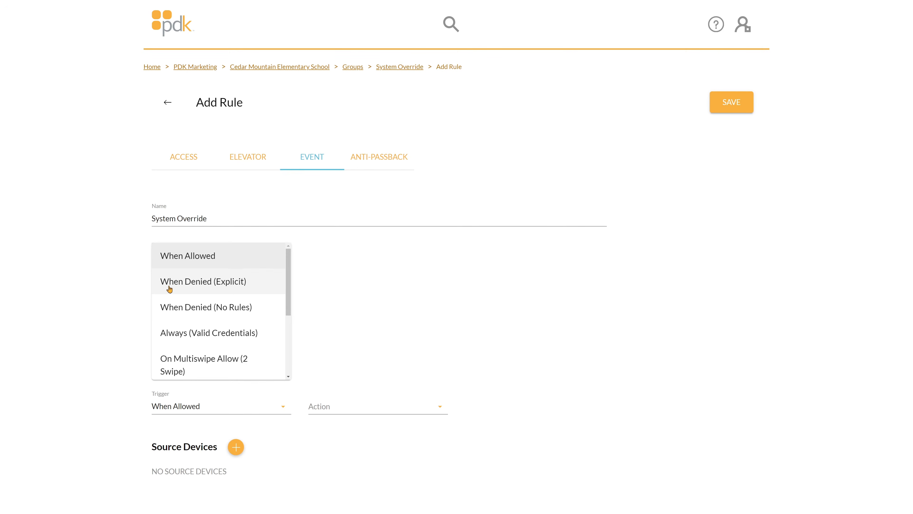
{"action": "left_click", "coordinate": [169, 289]}
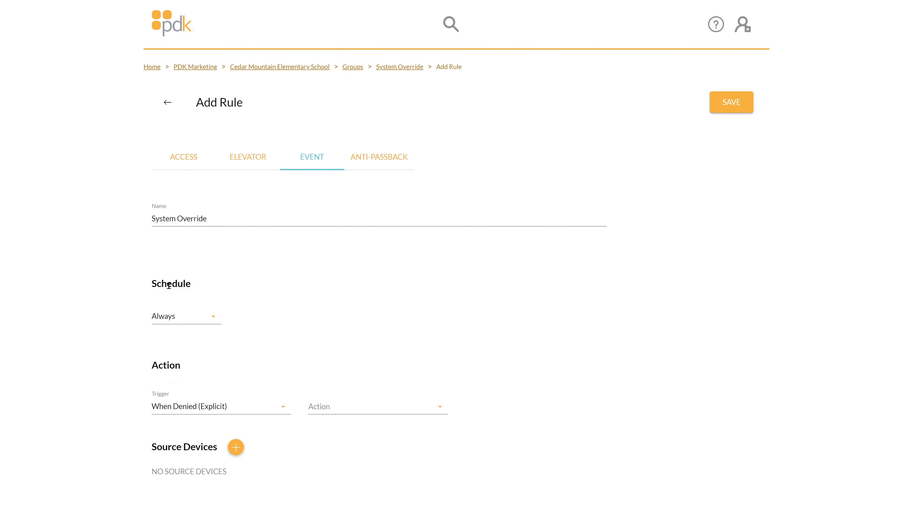
{"action": "left_click", "coordinate": [388, 406]}
{"action": "scroll", "coordinate": [393, 352], "scroll_direction": "down", "scroll_amount": 2}
{"action": "scroll", "coordinate": [394, 339], "scroll_direction": "down", "scroll_amount": 2}
{"action": "left_click", "coordinate": [386, 298]}
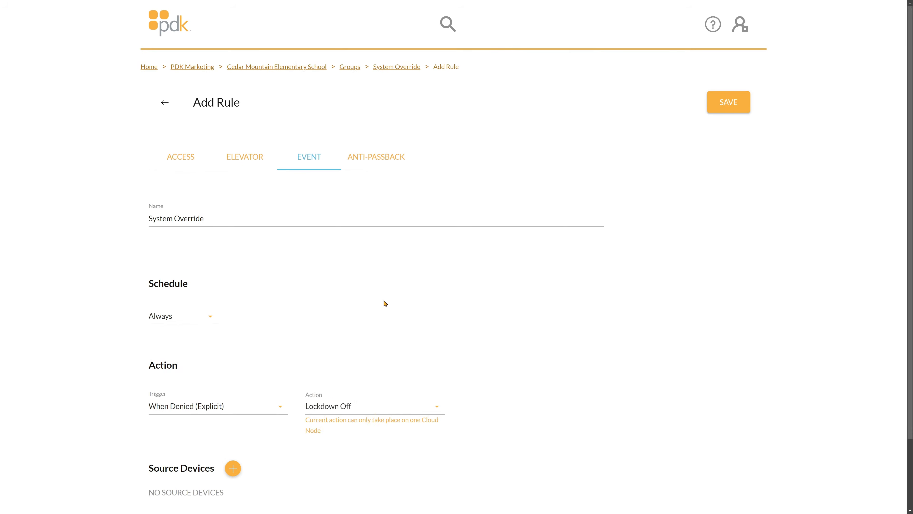
- Add all eight devices, from Alarm Arm / Disarm through Lockdown Device, as source devices of the System Override rule
{"action": "scroll", "coordinate": [385, 305], "scroll_direction": "down", "scroll_amount": 2}
{"action": "left_click", "coordinate": [233, 386]}
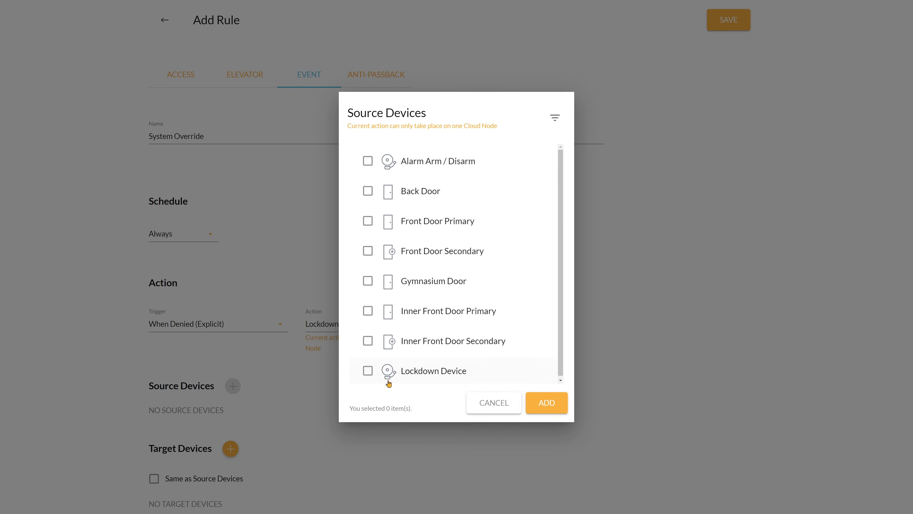
{"action": "left_click", "coordinate": [368, 372]}
{"action": "left_click", "coordinate": [368, 341]}
{"action": "left_click", "coordinate": [368, 311]}
{"action": "left_click", "coordinate": [368, 281]}
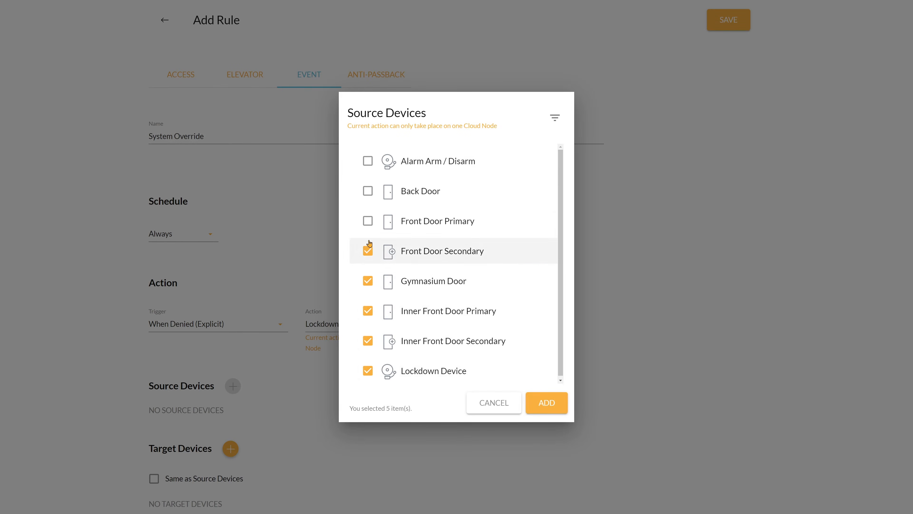
{"action": "left_click", "coordinate": [368, 251]}
{"action": "left_click", "coordinate": [368, 221]}
{"action": "left_click", "coordinate": [369, 191]}
{"action": "left_click", "coordinate": [368, 161]}
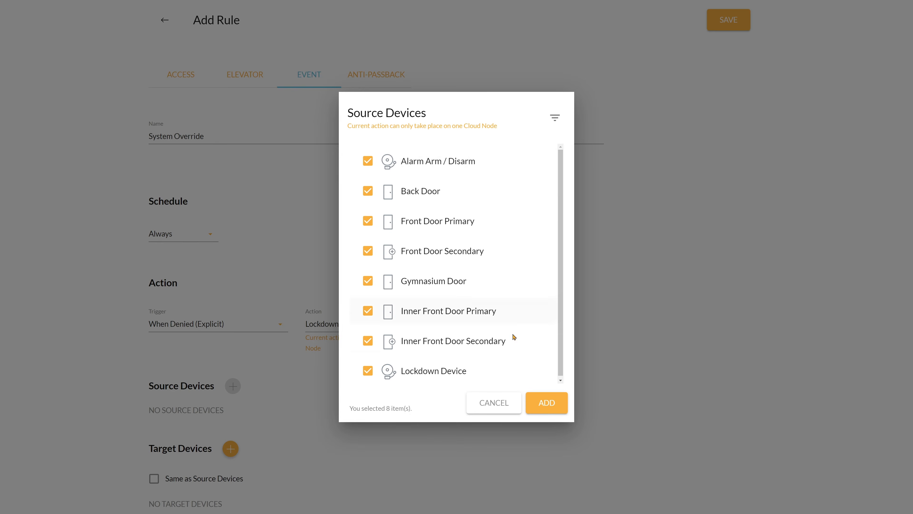
{"action": "left_click", "coordinate": [547, 403]}
- Make the rule's target devices the same as its source devices and save the System Override rule
{"action": "scroll", "coordinate": [467, 399], "scroll_direction": "down", "scroll_amount": 2}
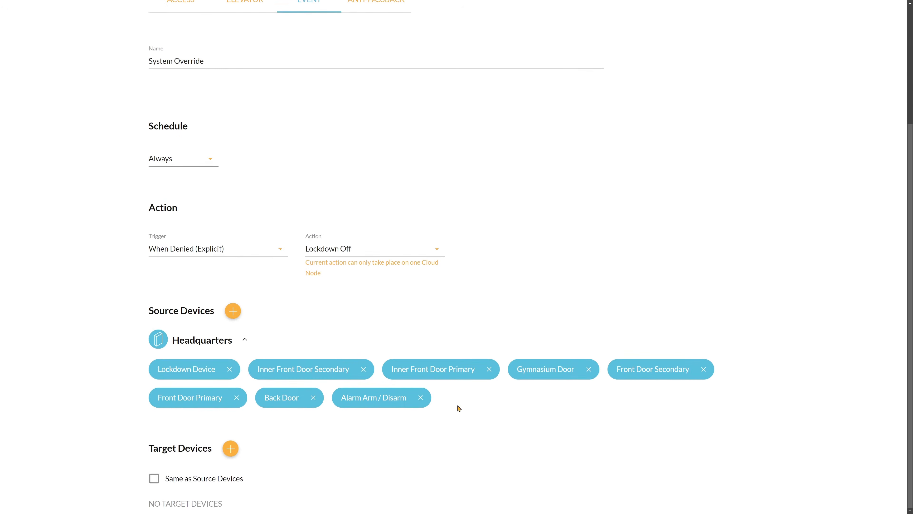
{"action": "left_click", "coordinate": [216, 479]}
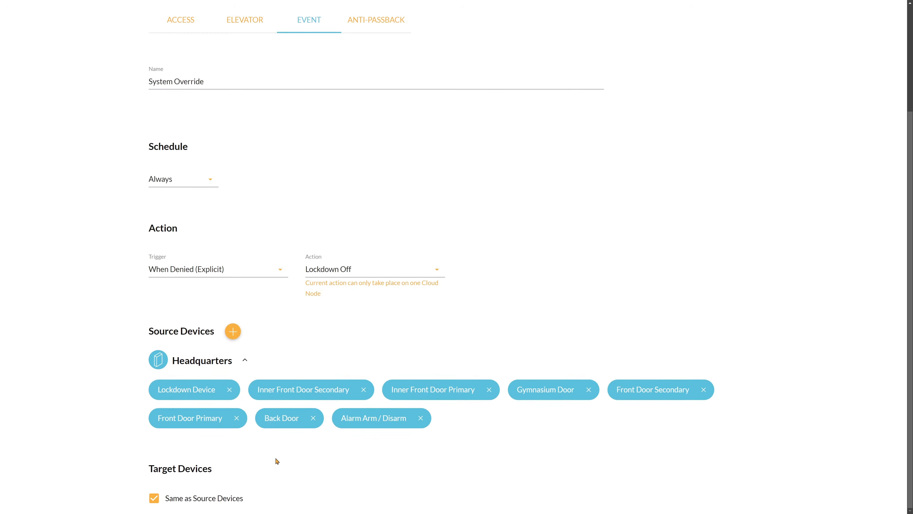
{"action": "scroll", "coordinate": [277, 458], "scroll_direction": "up", "scroll_amount": 4}
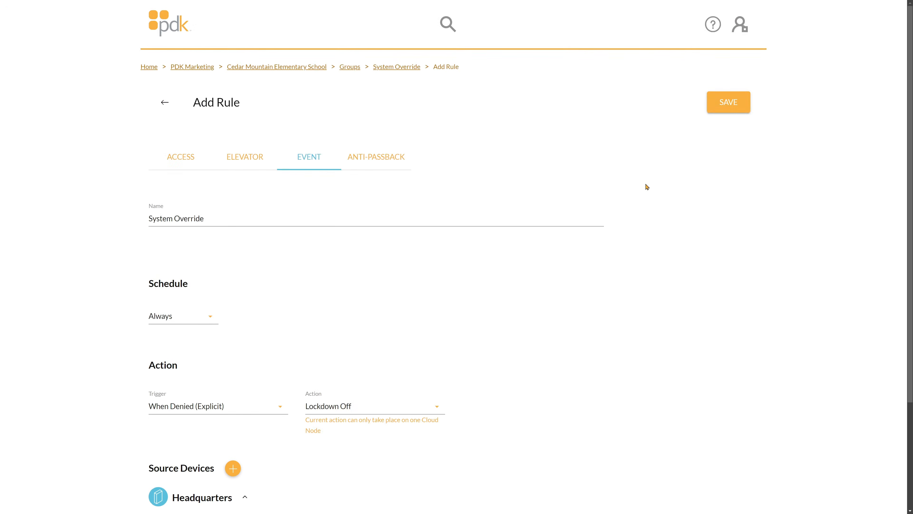
{"action": "left_click", "coordinate": [735, 104]}
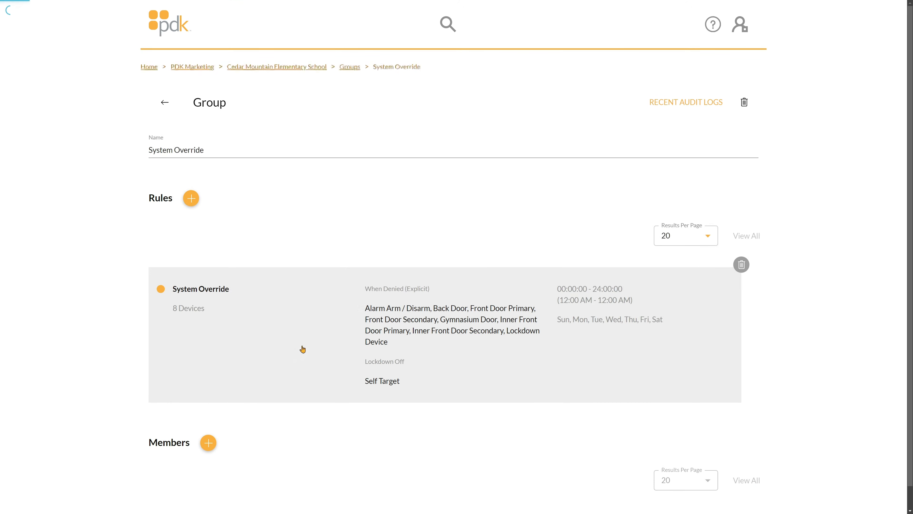
- Check which people can be added as members of the System Override group, and close the selection without adding any
{"action": "left_click", "coordinate": [208, 433]}
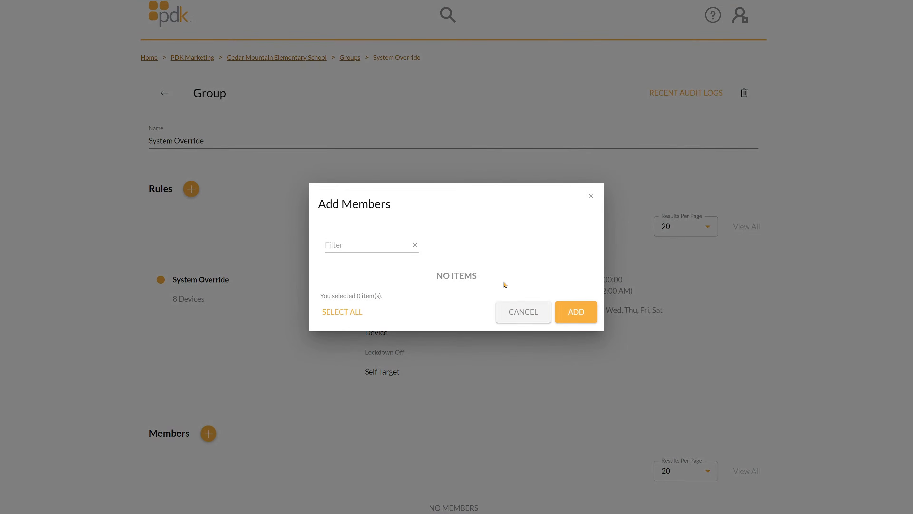
{"action": "left_click", "coordinate": [529, 315]}
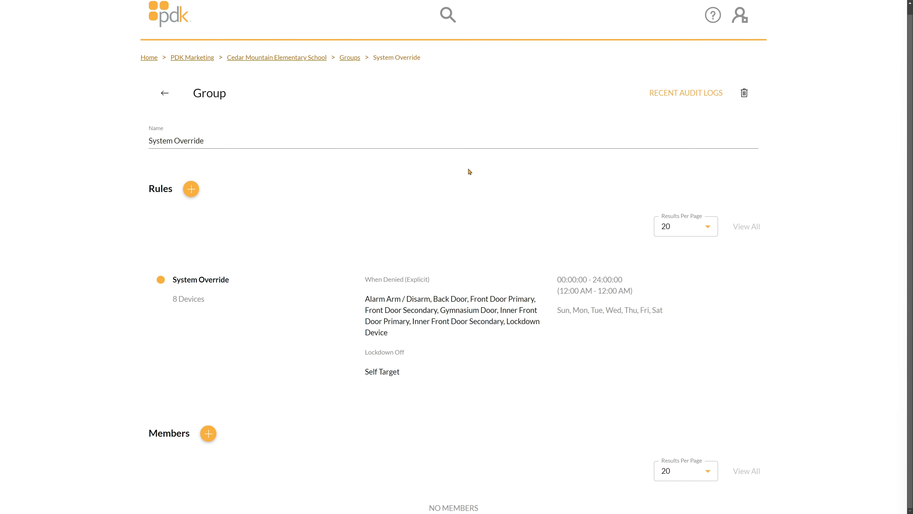
- Review Cedar Mountain Elementary School's system events and its groups list, and return to the school's overview page
{"action": "left_click", "coordinate": [273, 58]}
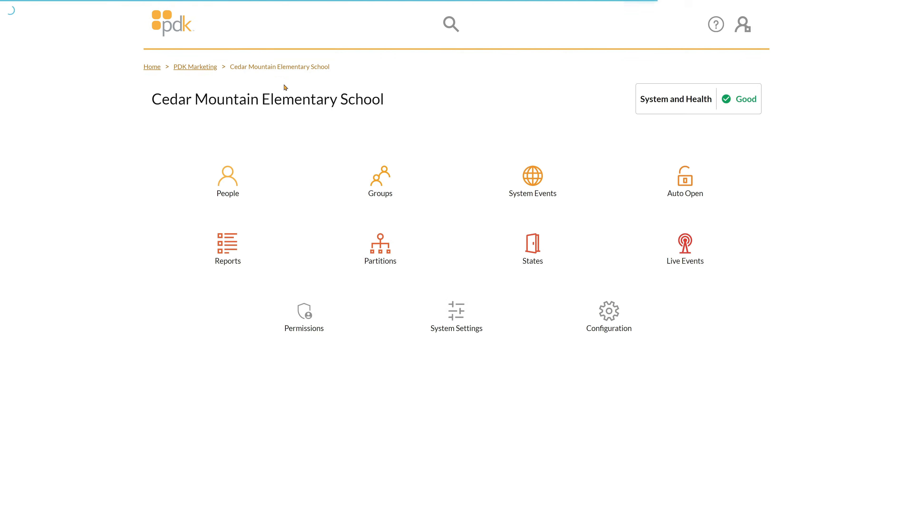
{"action": "left_click", "coordinate": [495, 172]}
{"action": "scroll", "coordinate": [829, 249], "scroll_direction": "down", "scroll_amount": 4}
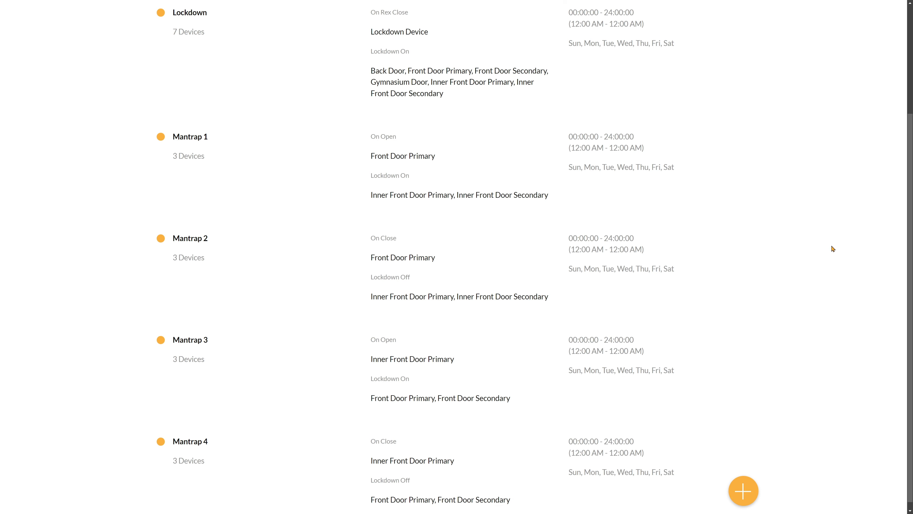
{"action": "scroll", "coordinate": [830, 248], "scroll_direction": "up", "scroll_amount": 4}
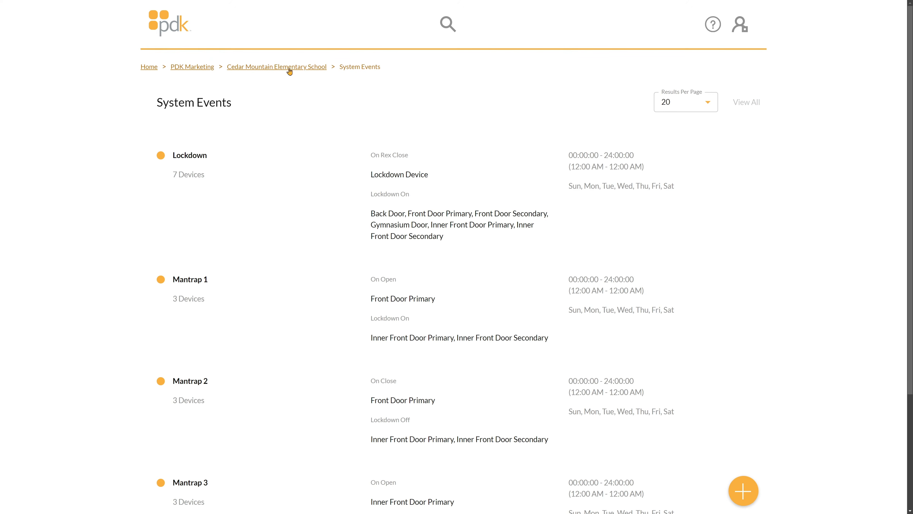
{"action": "left_click", "coordinate": [319, 147]}
{"action": "left_click", "coordinate": [330, 179]}
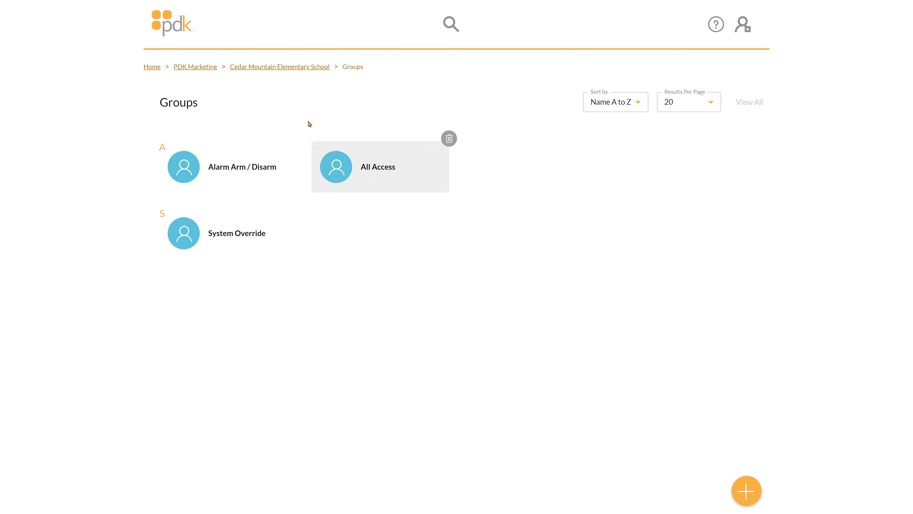
{"action": "left_click", "coordinate": [294, 69]}
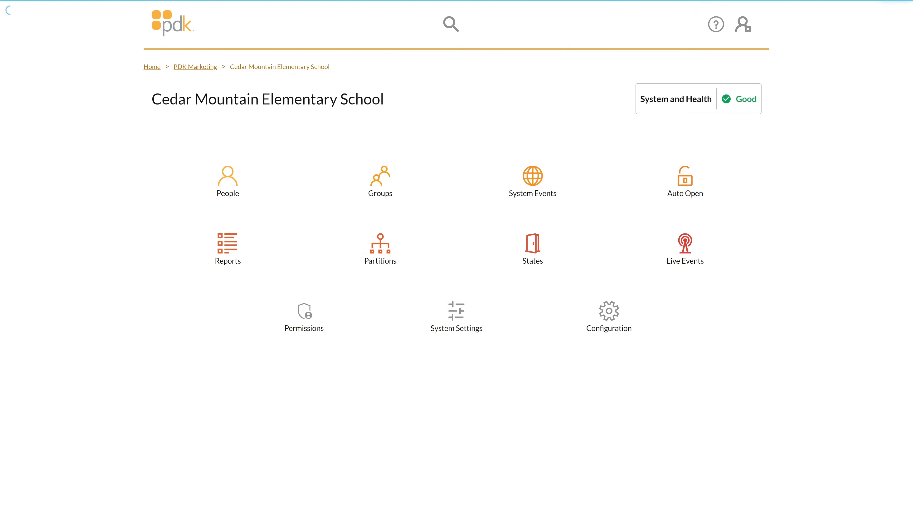